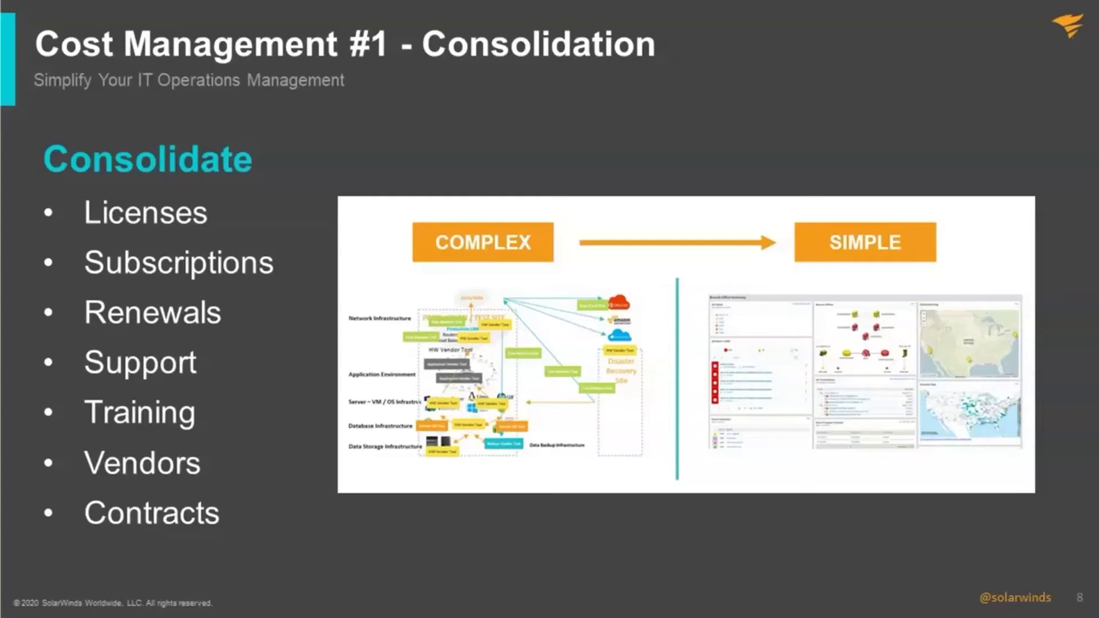
- Advance the slideshow past the Automation slide to slide 10, 'Cost Management #3 - Optimization'
key(Right)
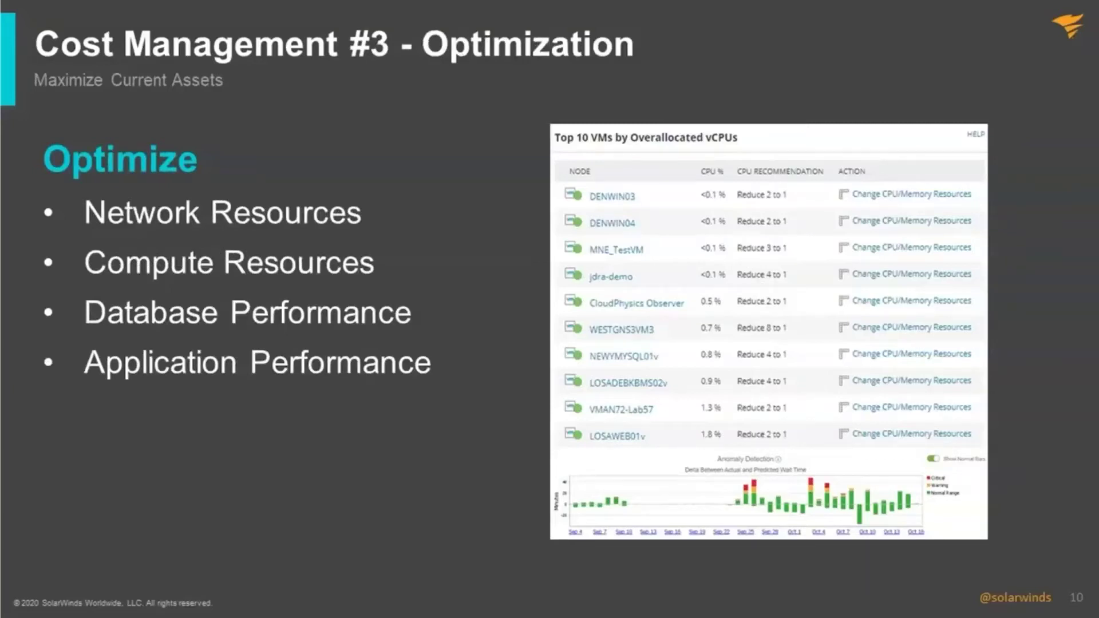
- Advance past slide 11 on Efficiency to the grey 'Network Management' section title slide
key(Right)
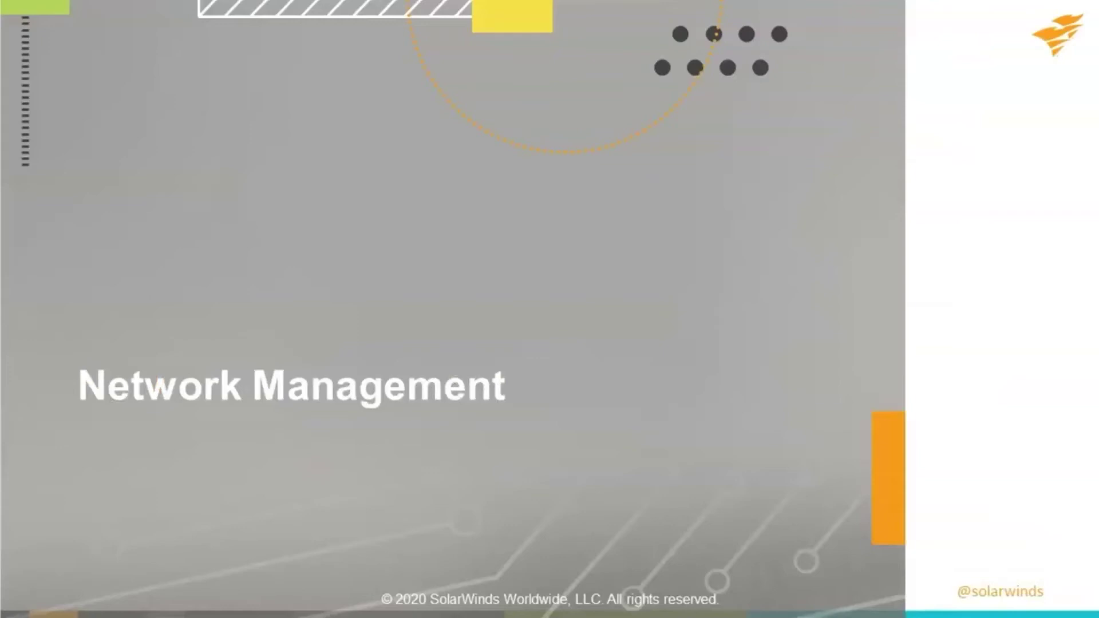
- Move through slide 19 'Log Analysis' to slide 20, 'Log Analyzer – LA 2020.2 Highlights'
key(Right)
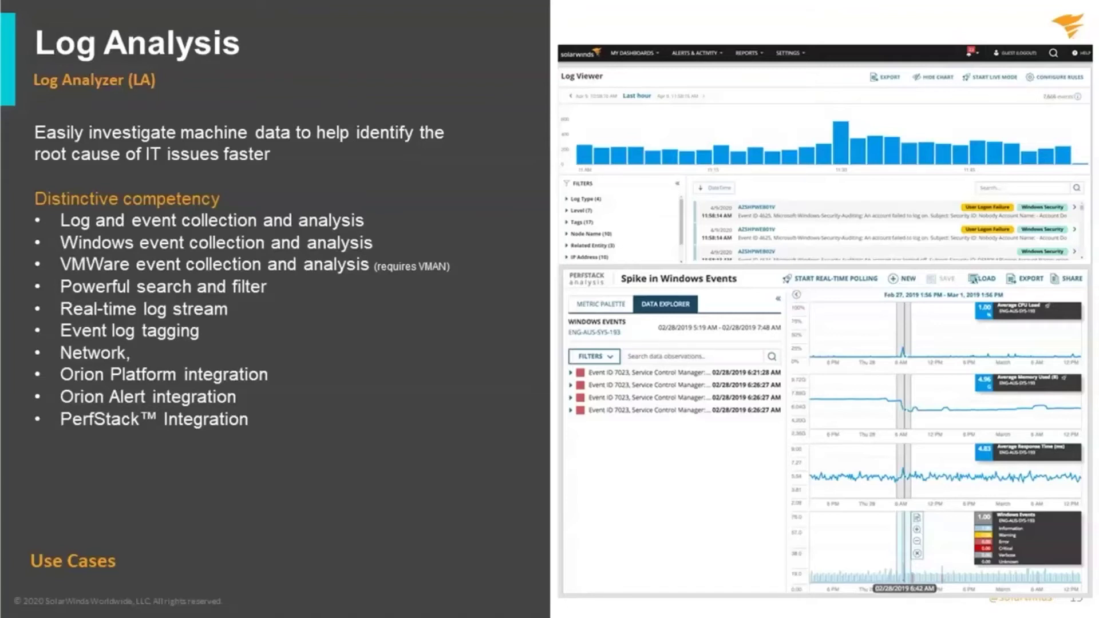
key(Right)
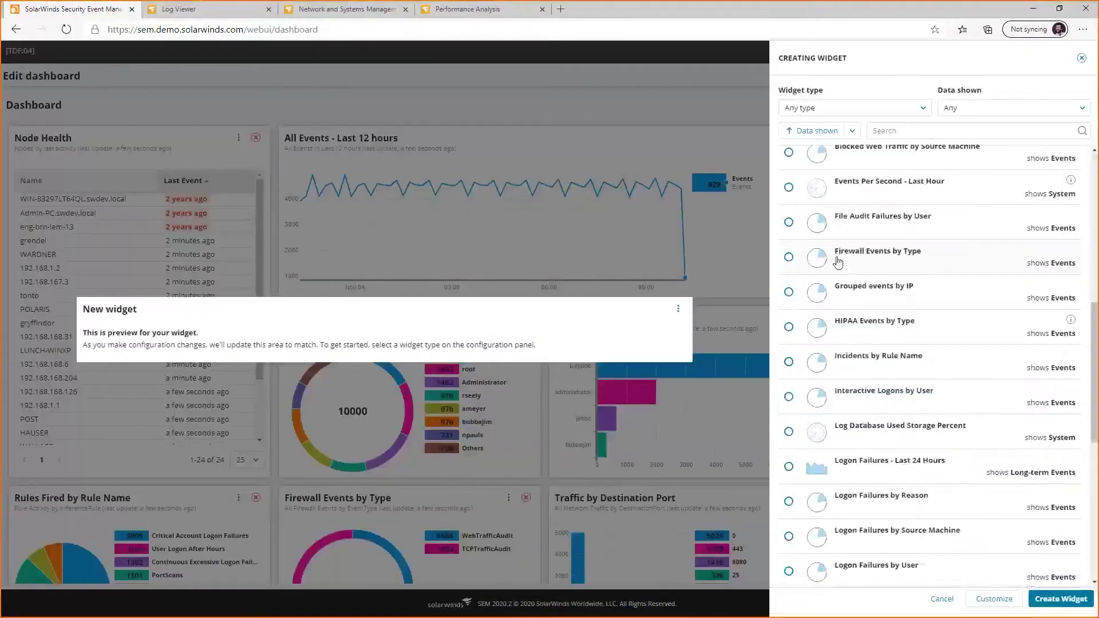
- Add and resize a trial Firewall Events by Type widget, then cancel the dashboard edits
click(839, 256)
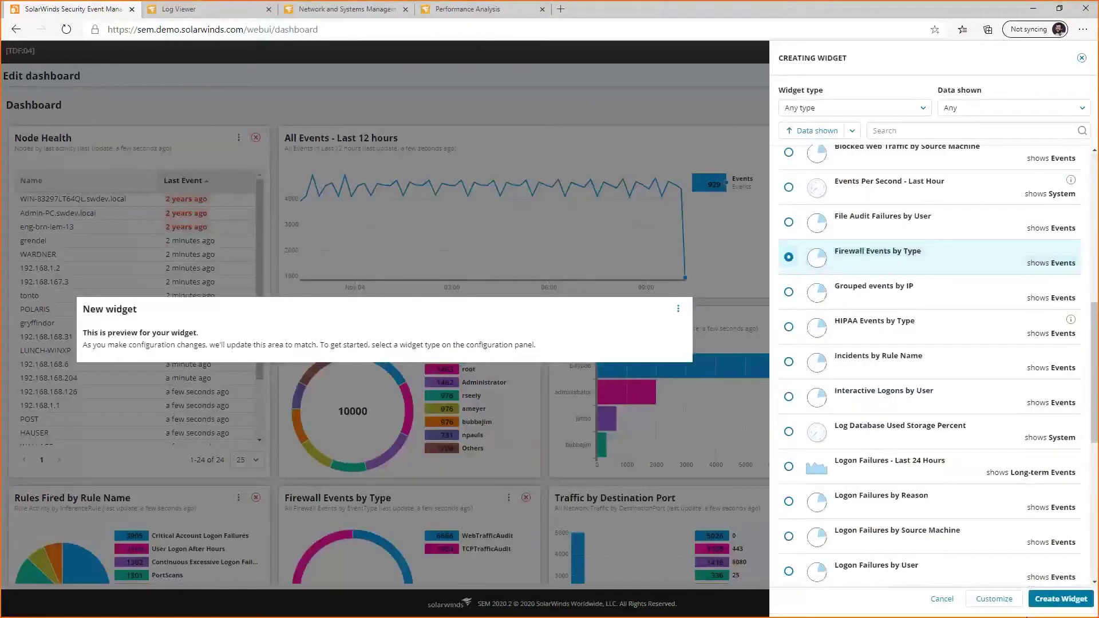
click(1057, 603)
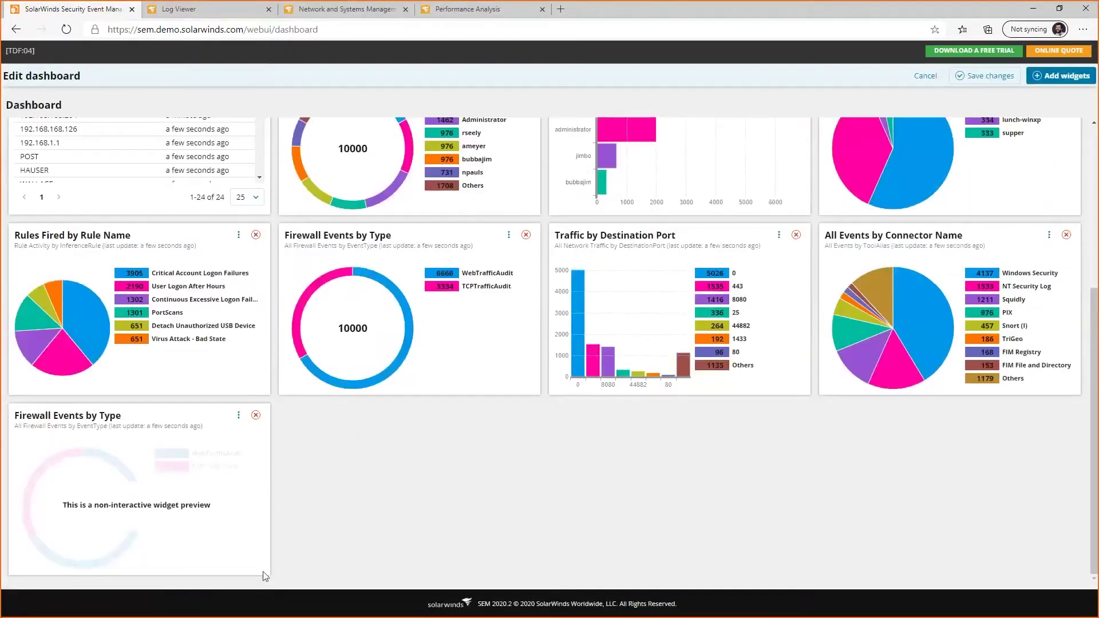
drag(265, 576, 672, 460)
drag(953, 121, 1030, 81)
click(925, 77)
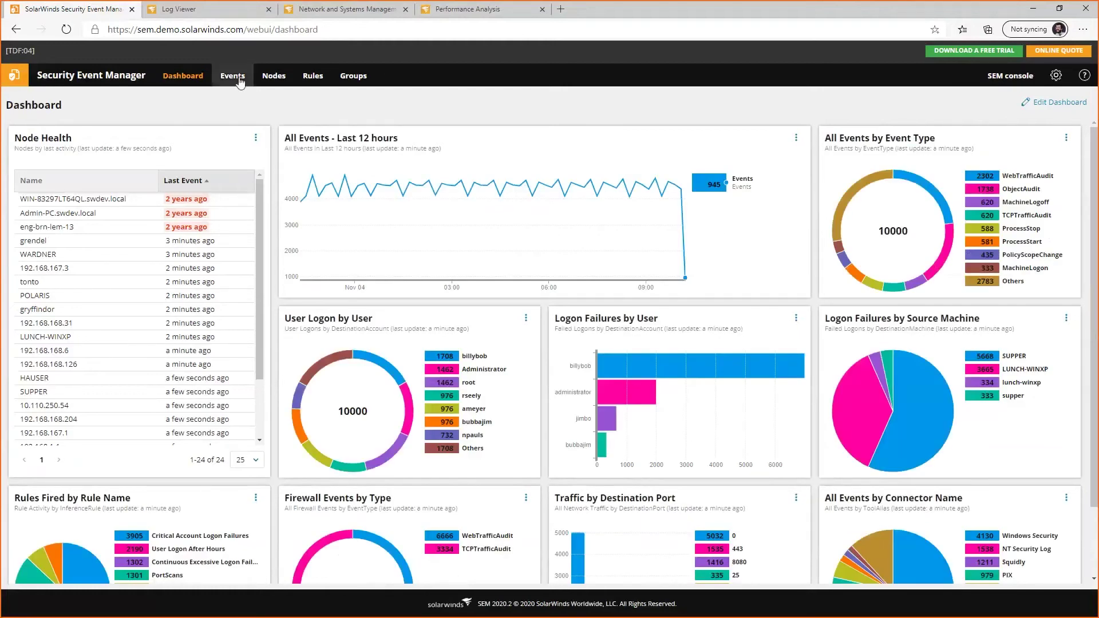
- Open the All Events monitor with Live Mode paused and show a WebTrafficAudit event's details
click(233, 75)
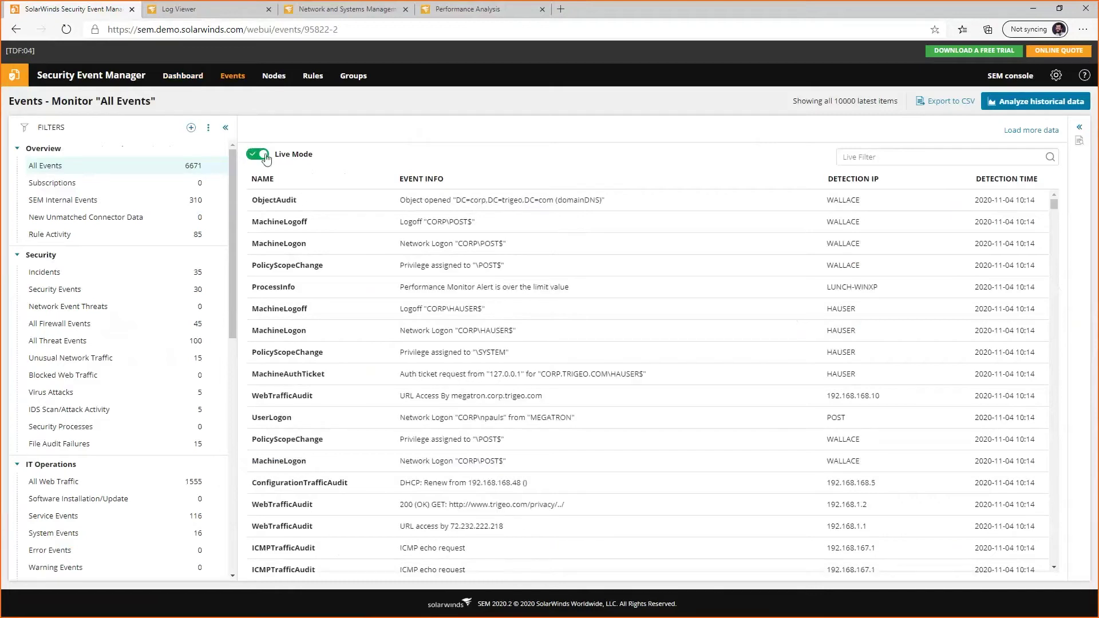
click(255, 155)
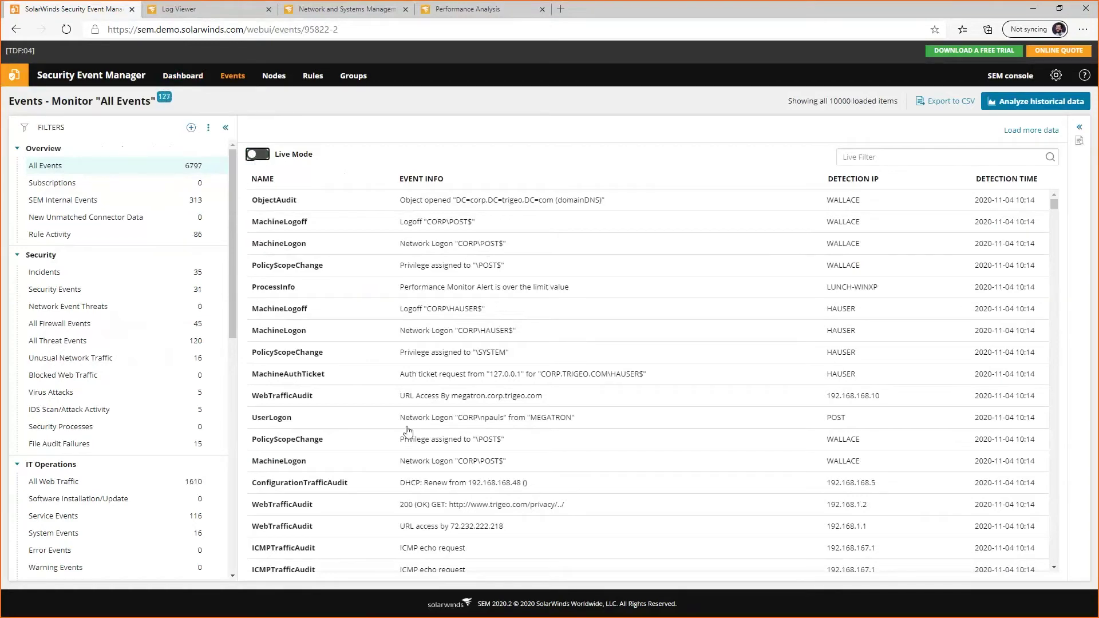
click(326, 402)
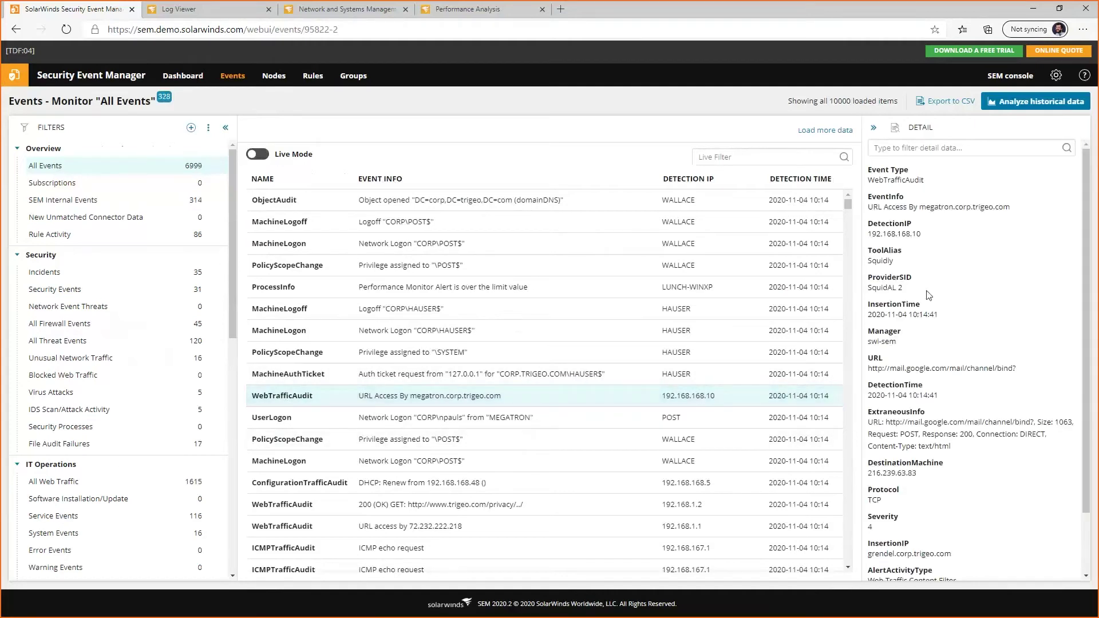
drag(906, 291, 867, 288)
drag(886, 261, 951, 272)
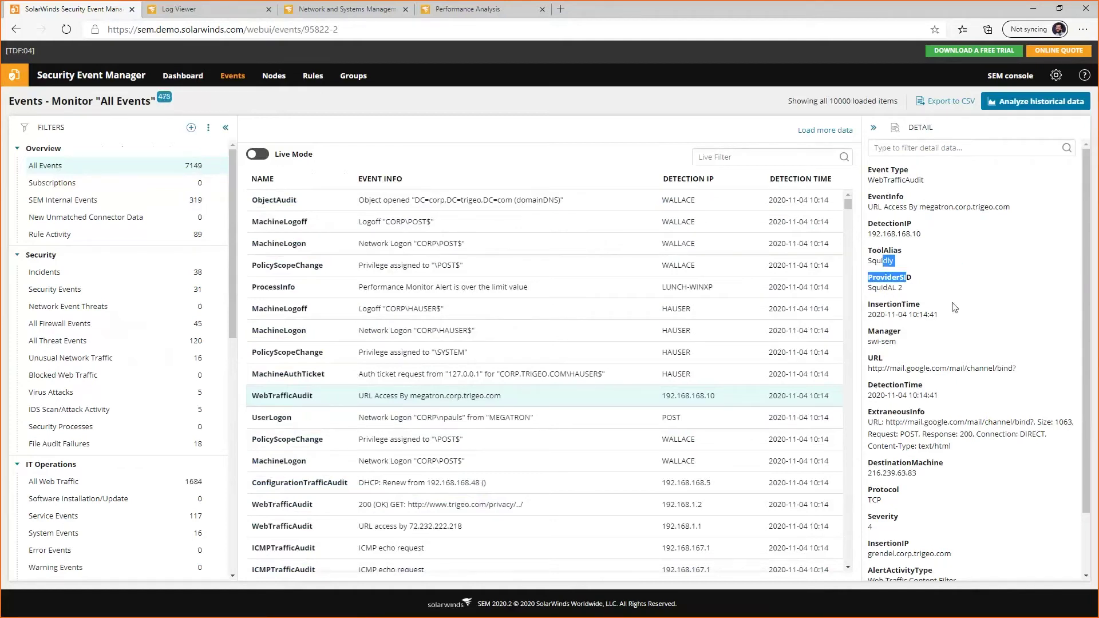
scroll(944, 401, down, 1)
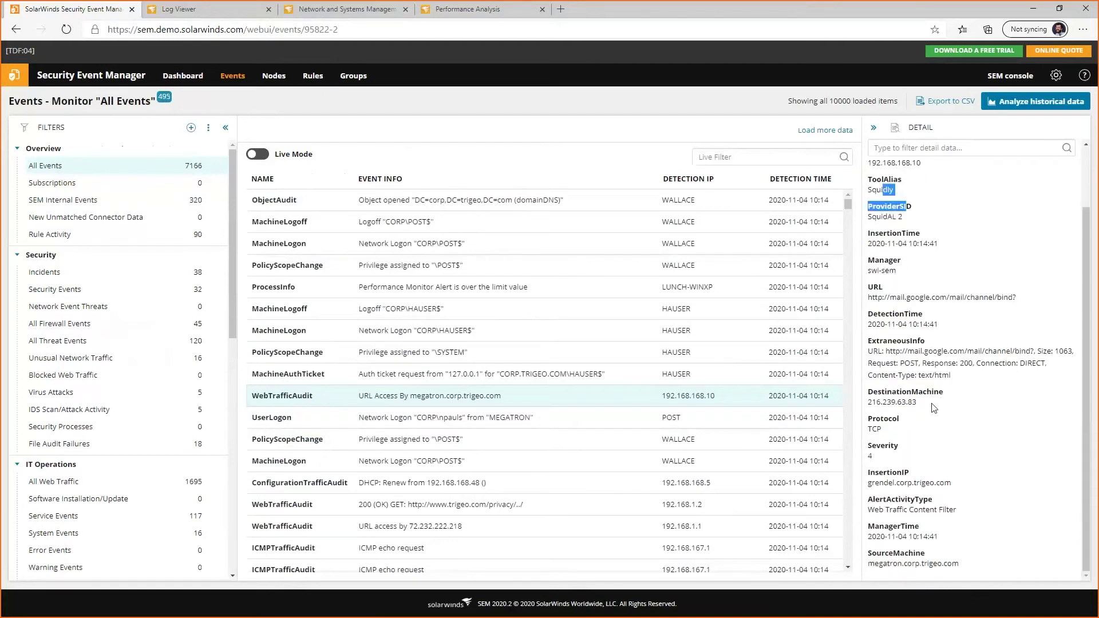
drag(917, 402, 868, 408)
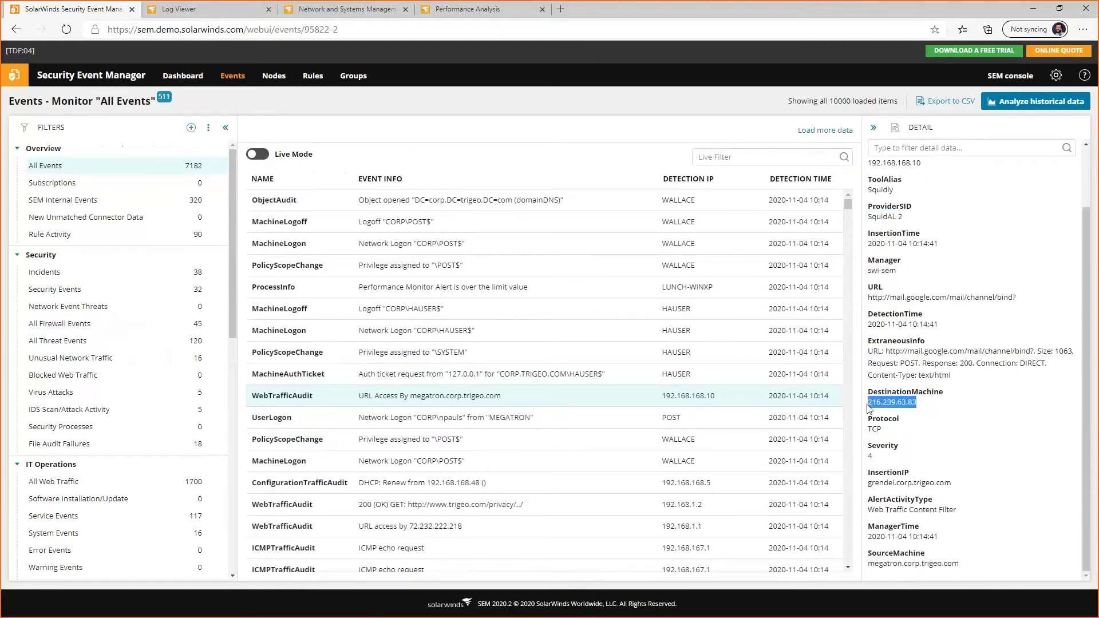
scroll(868, 407, up, 1)
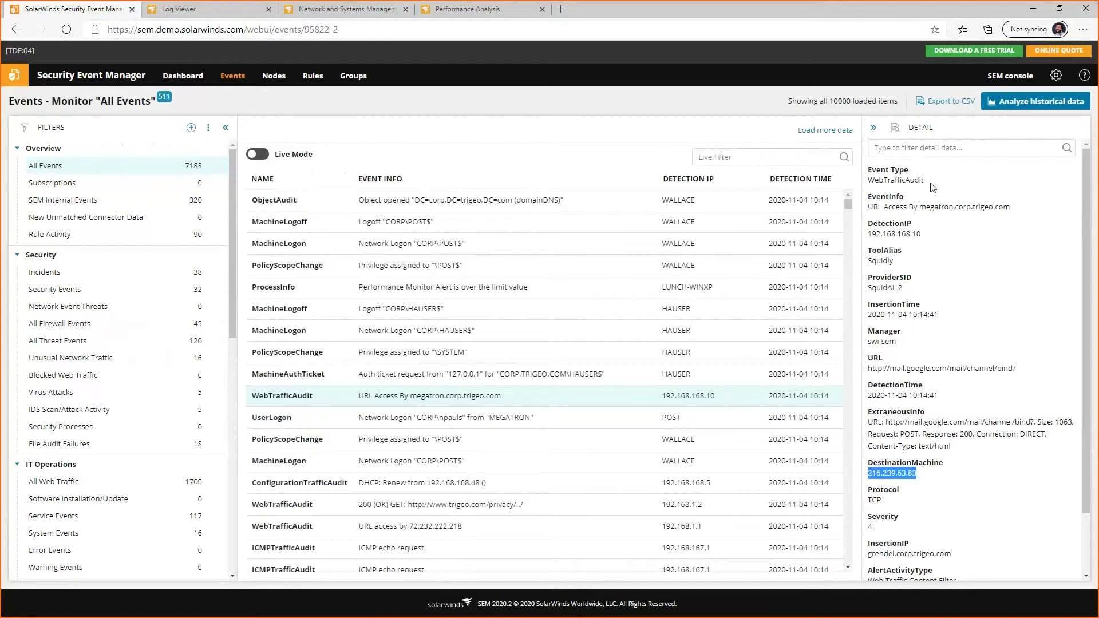
drag(880, 188, 924, 179)
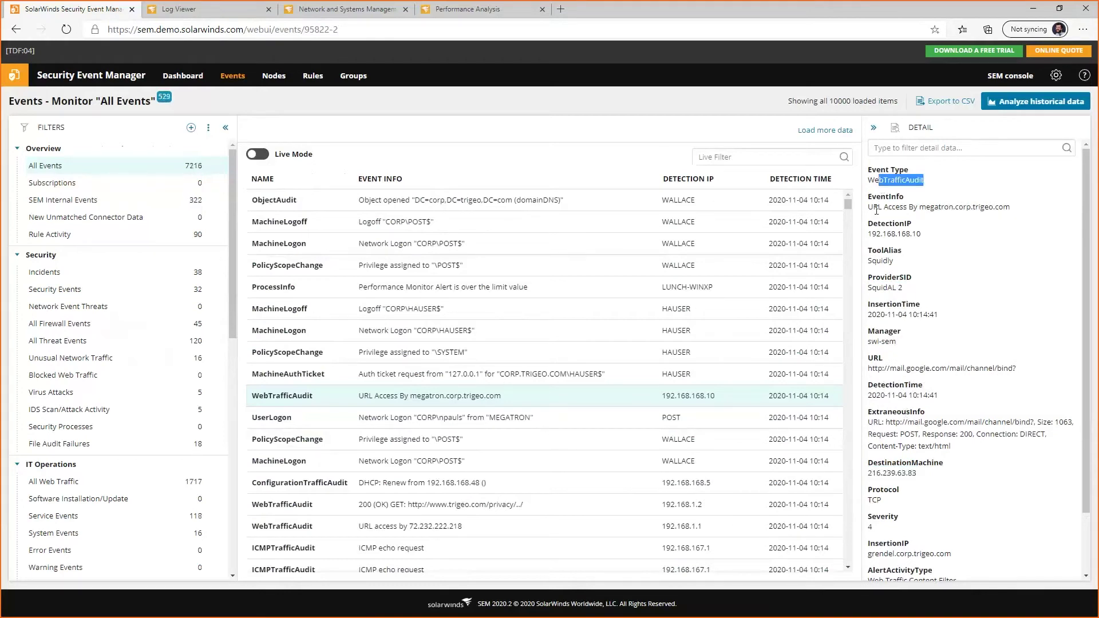
click(877, 207)
drag(878, 207, 1012, 208)
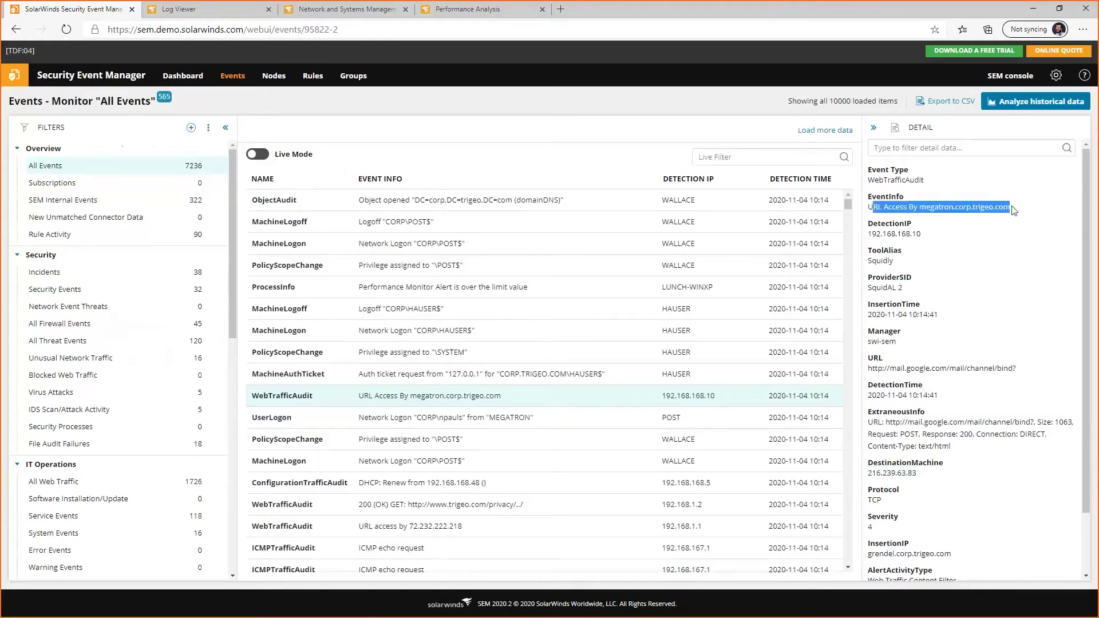
scroll(983, 367, down, 1)
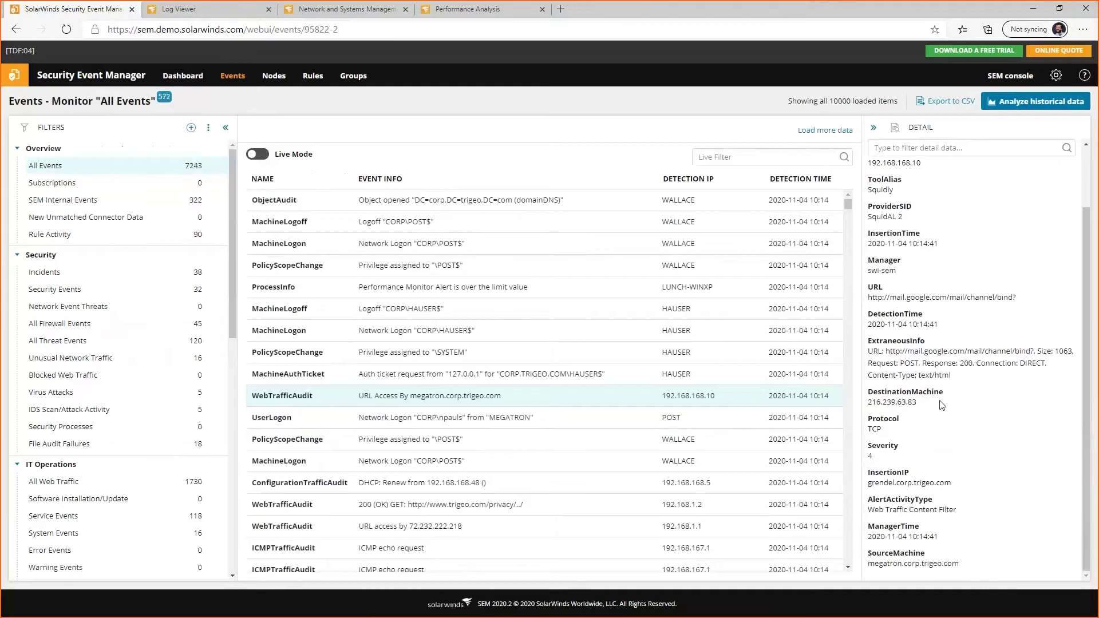
drag(894, 431, 868, 430)
drag(1022, 298, 868, 298)
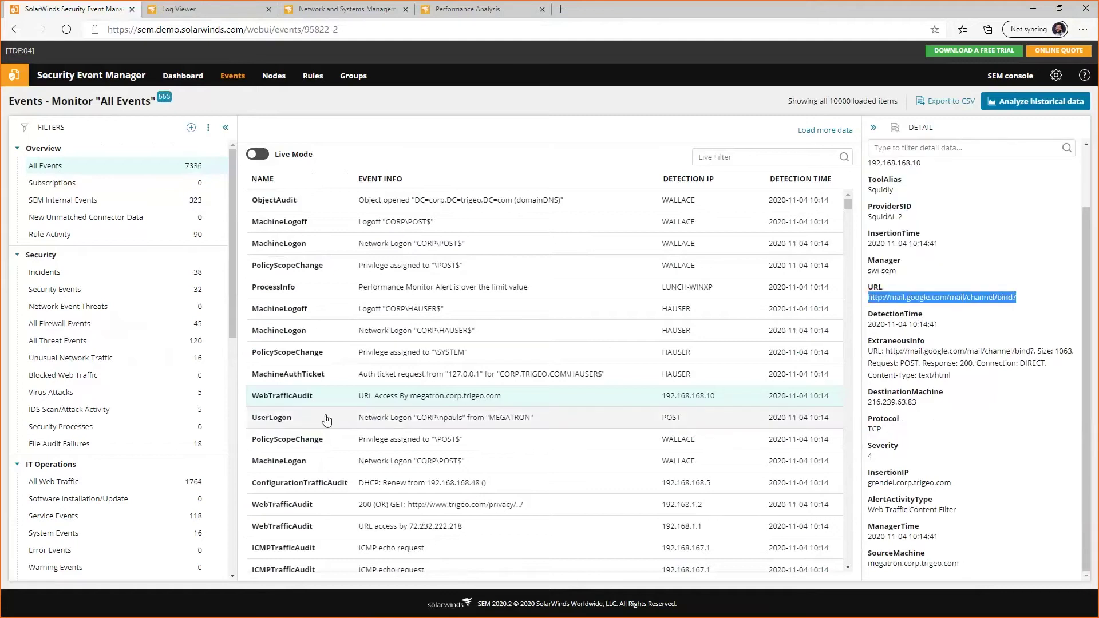
click(324, 422)
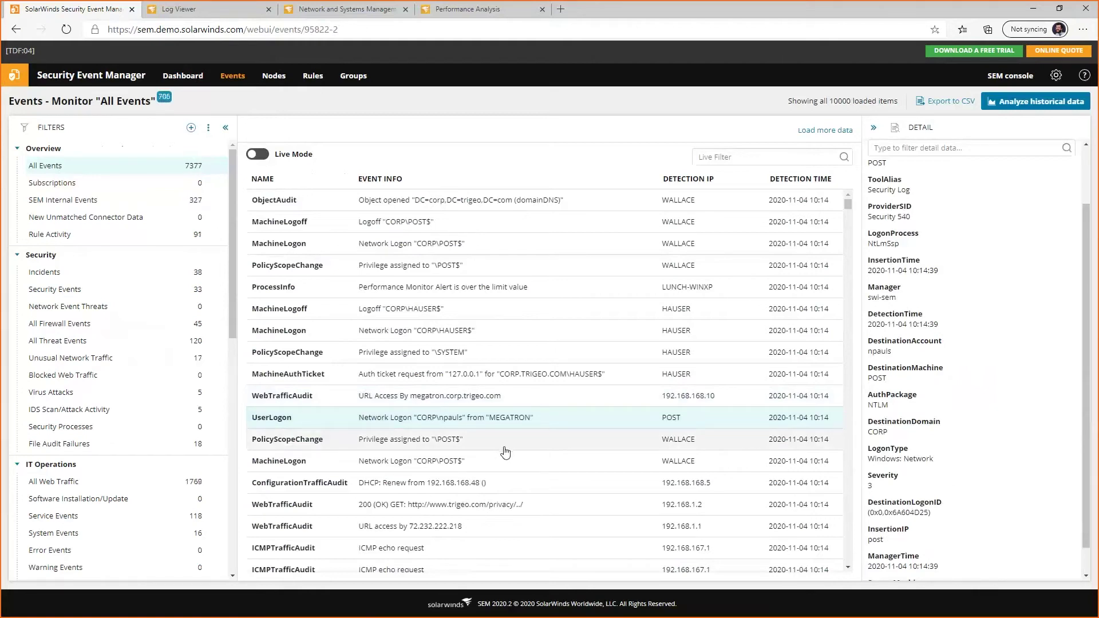
- Highlight the UserLogon event's Security Log tool alias and DestinationDomain CORP, then focus the Live Filter
scroll(946, 435, up, 3)
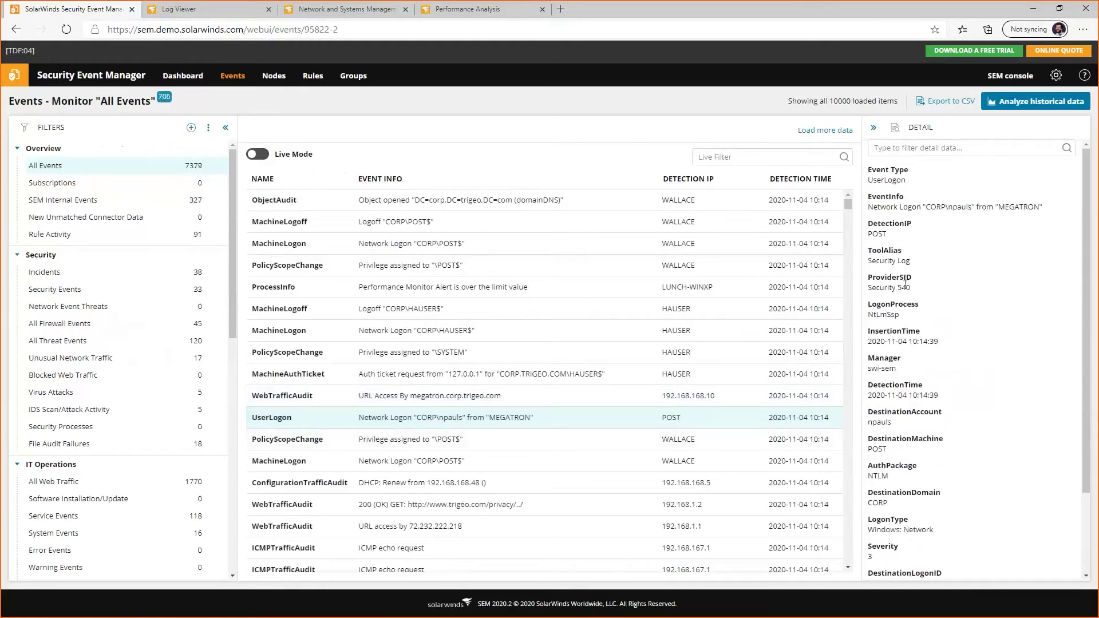
drag(910, 262, 898, 288)
scroll(914, 318, down, 2)
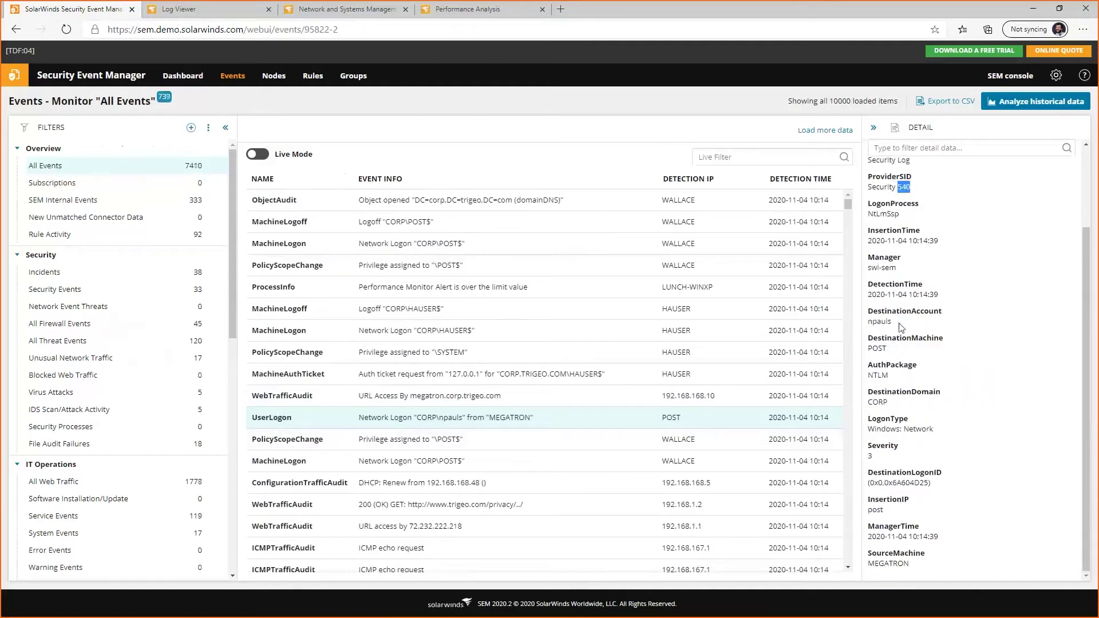
mouse_move(894, 404)
mouse_down()
mouse_move(869, 400)
mouse_move(877, 392)
mouse_up()
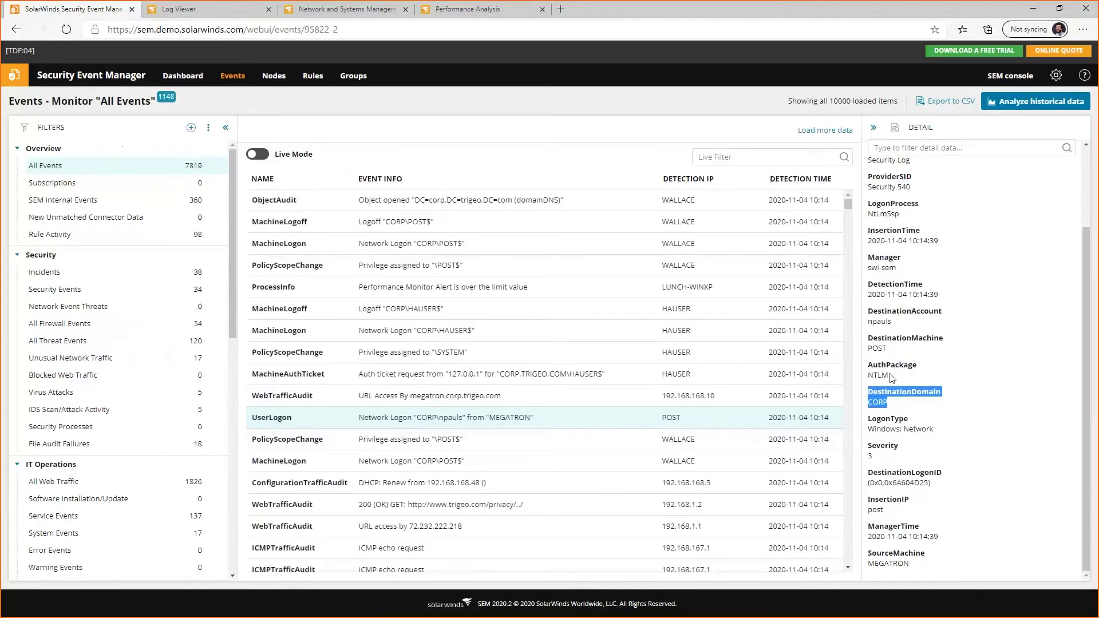
click(744, 154)
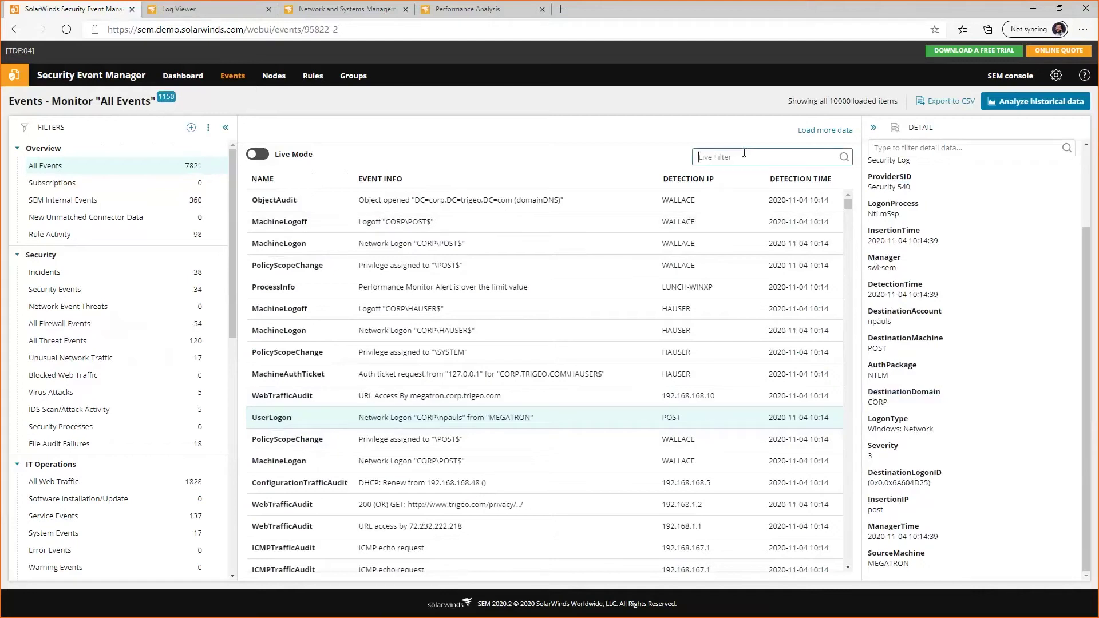
- Filter events by 'userlogon' and select the PAM root logon event's EventInfo description
text(user)
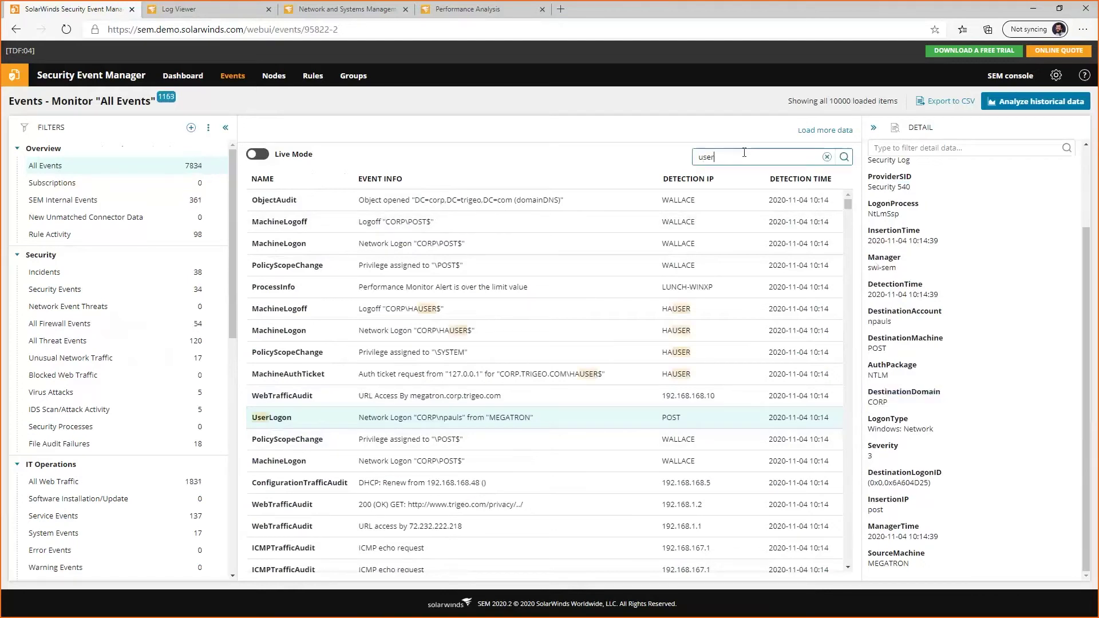
text(logon)
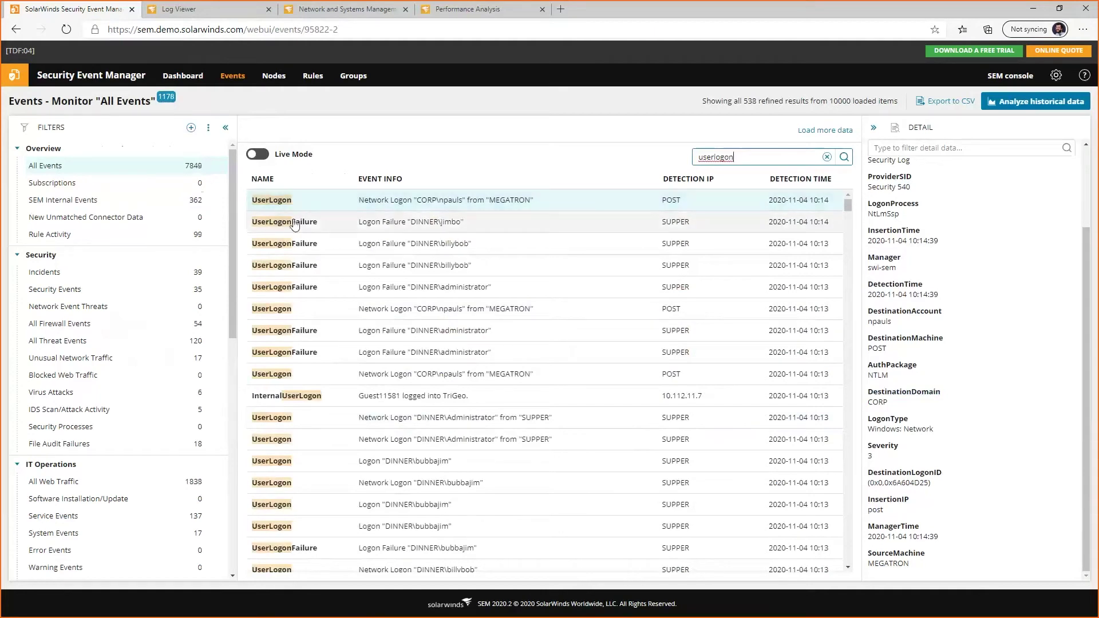
scroll(351, 262, down, 2)
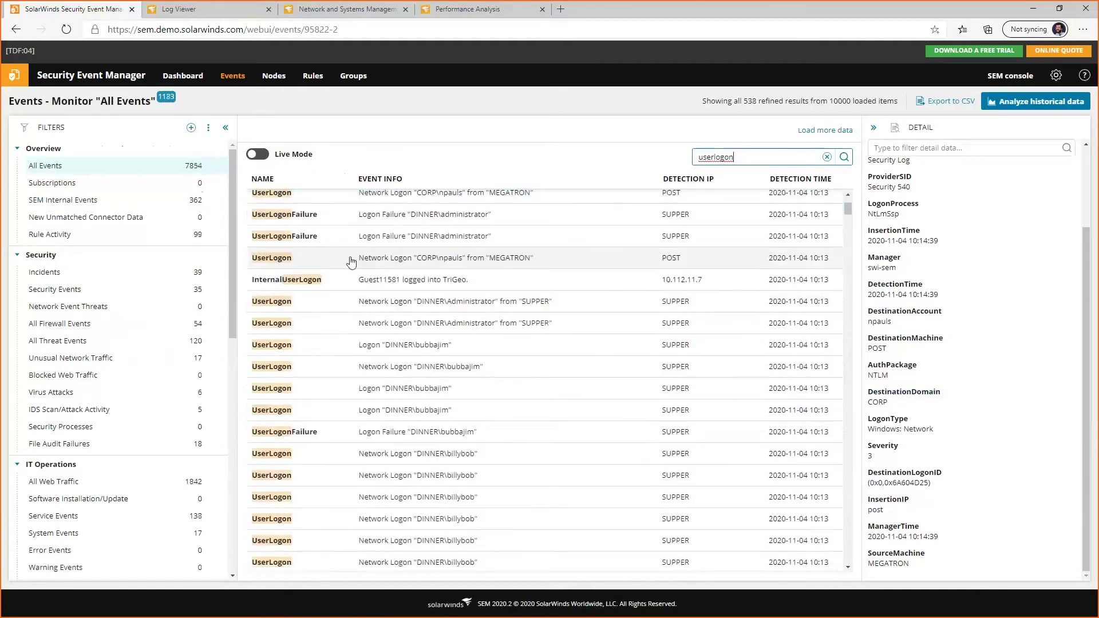
scroll(351, 262, down, 3)
scroll(349, 305, down, 6)
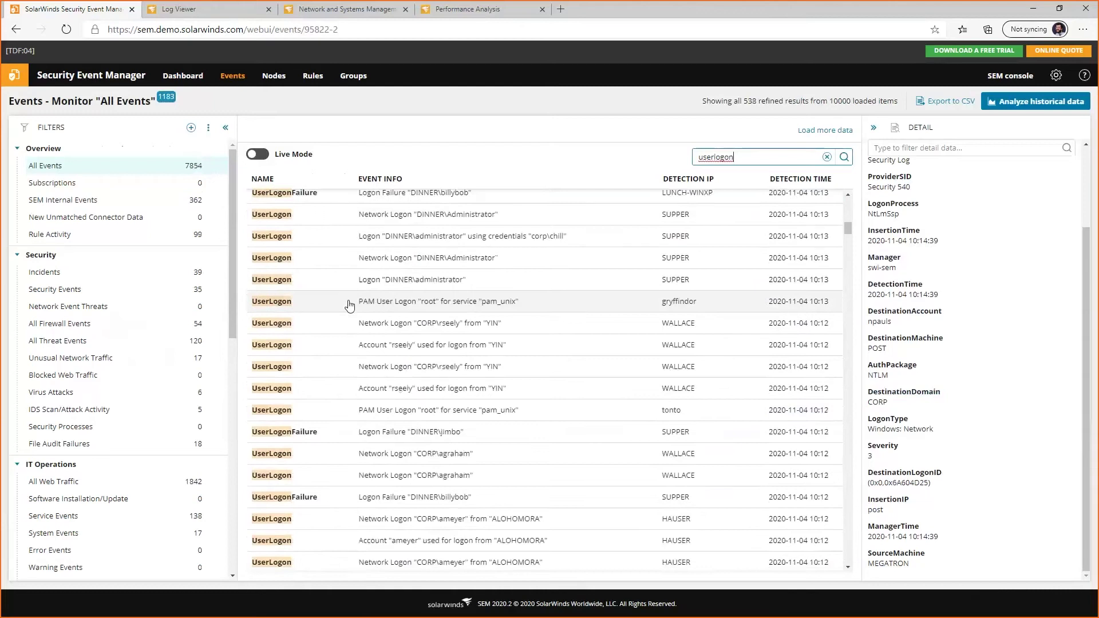
click(358, 389)
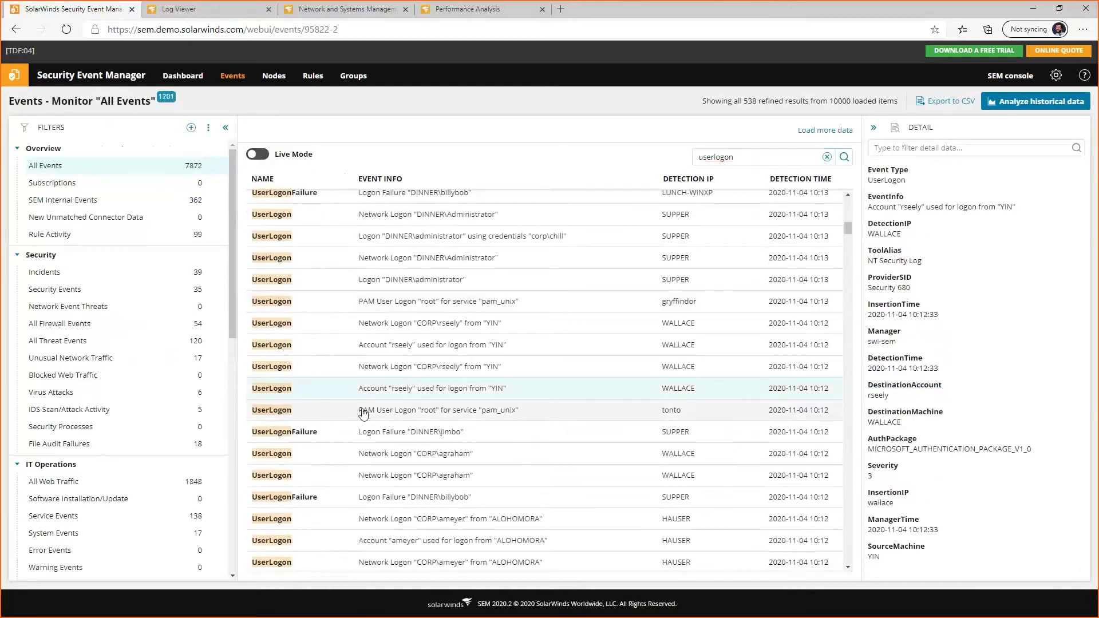
click(361, 411)
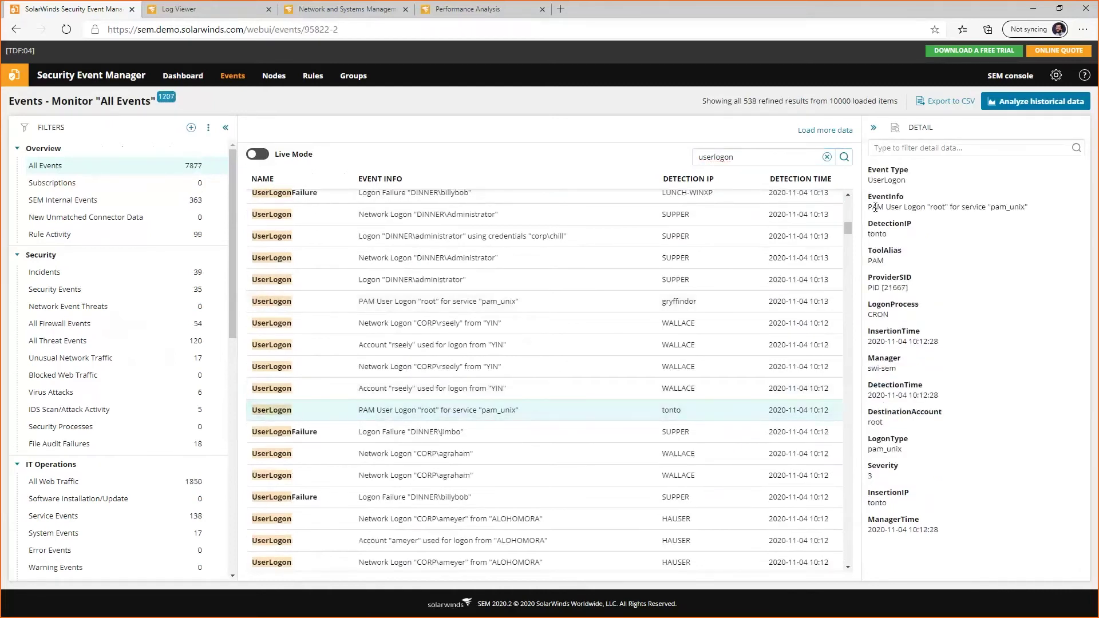
drag(869, 207, 1028, 209)
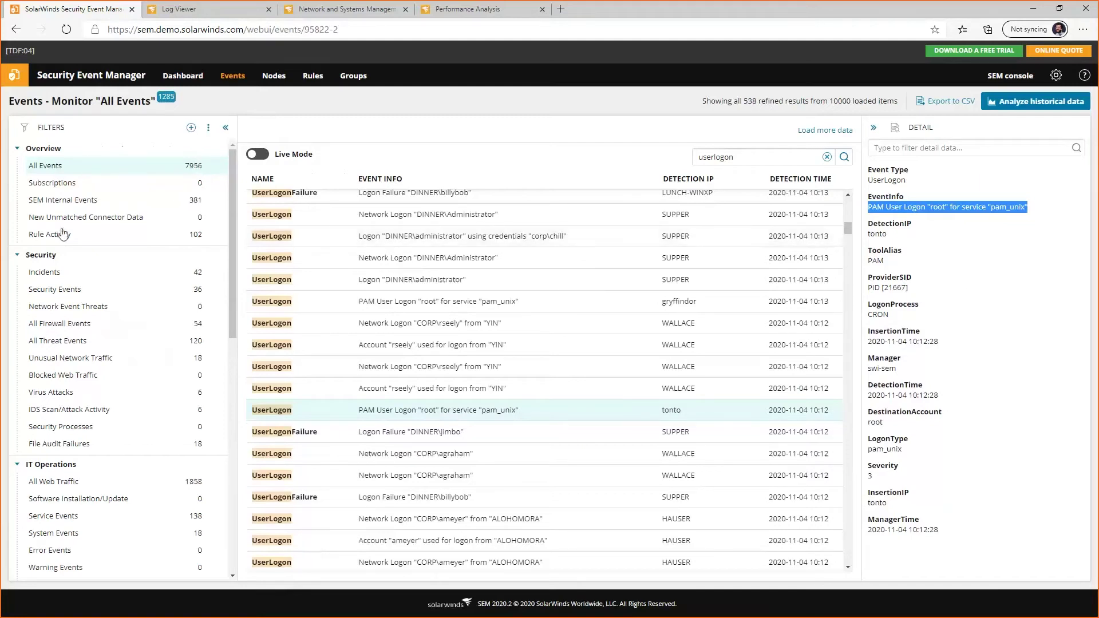
- Show User Account Changes events, clear the 'userlogon' live filter, and open that filter's options
scroll(114, 347, down, 6)
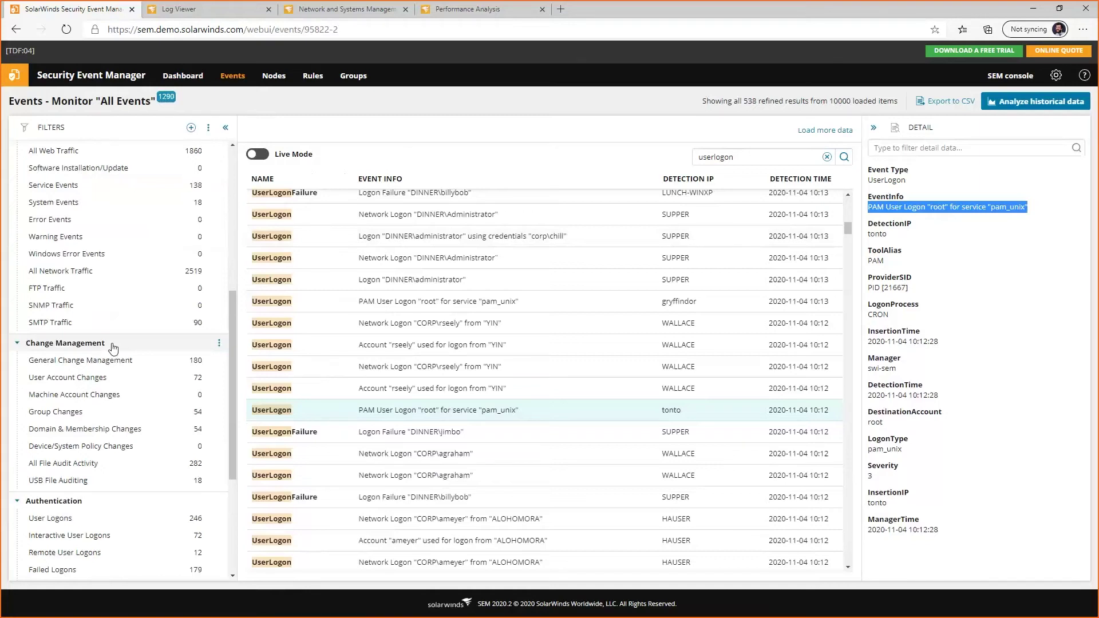
click(97, 385)
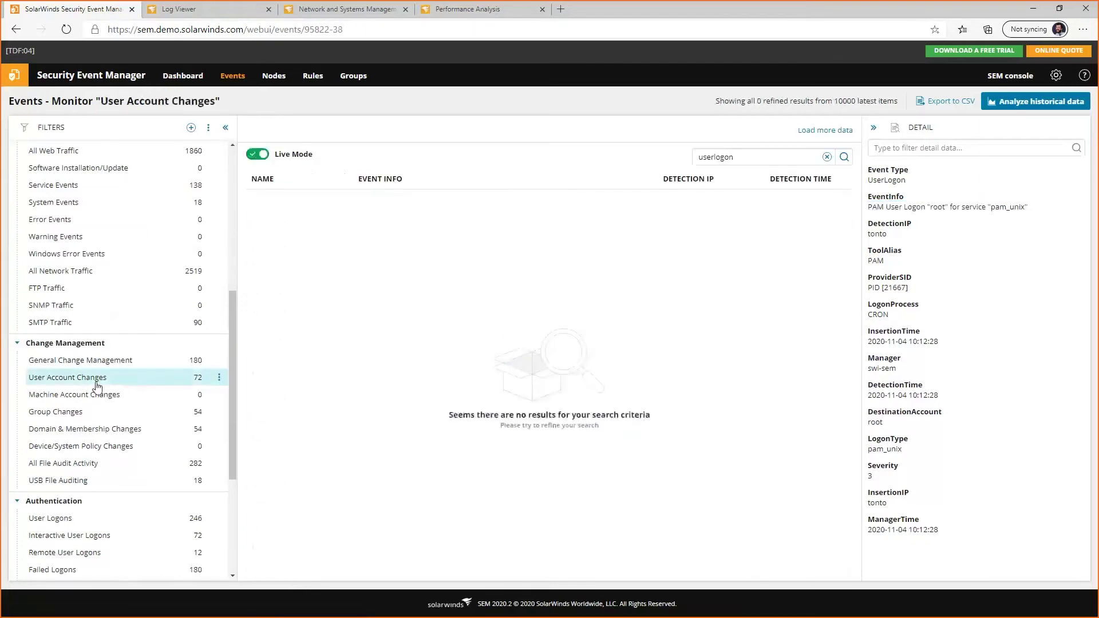
click(827, 156)
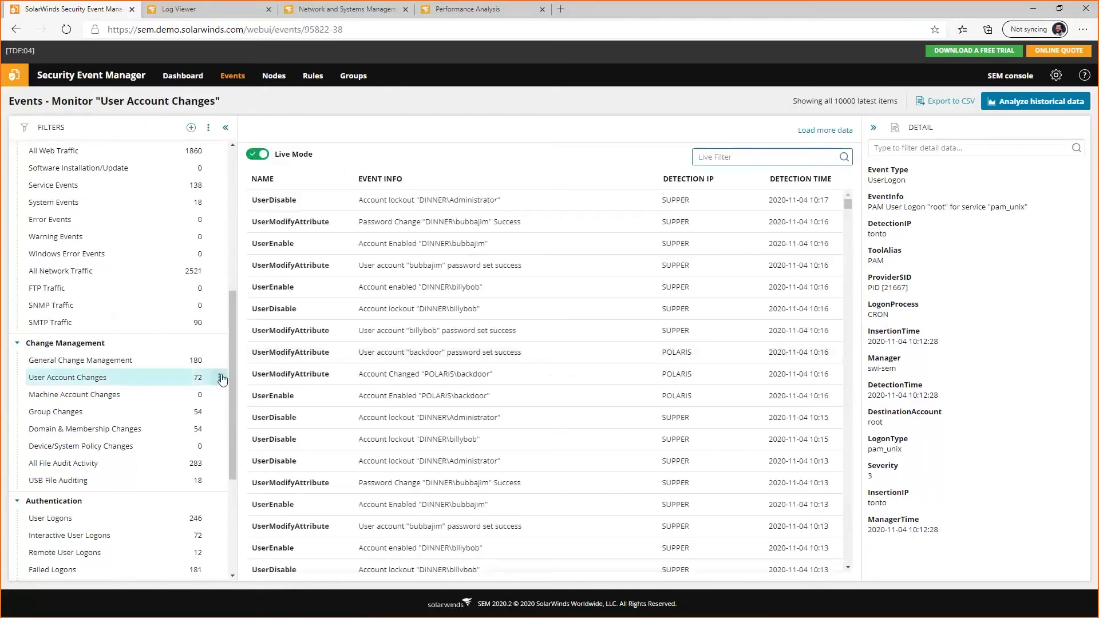
click(221, 378)
click(161, 416)
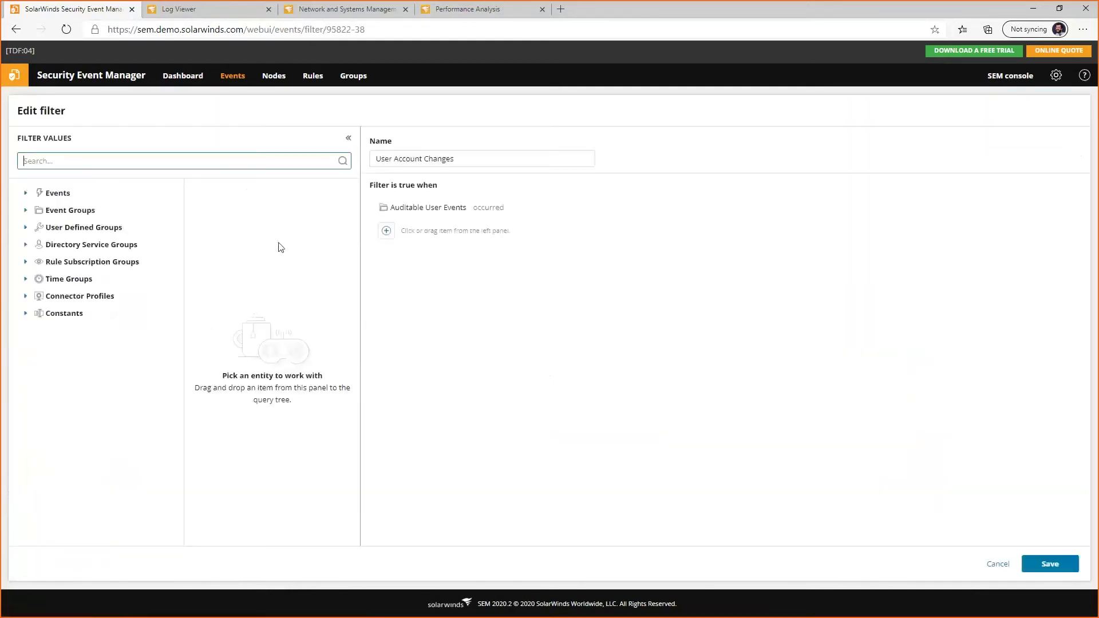
mouse_move(466, 207)
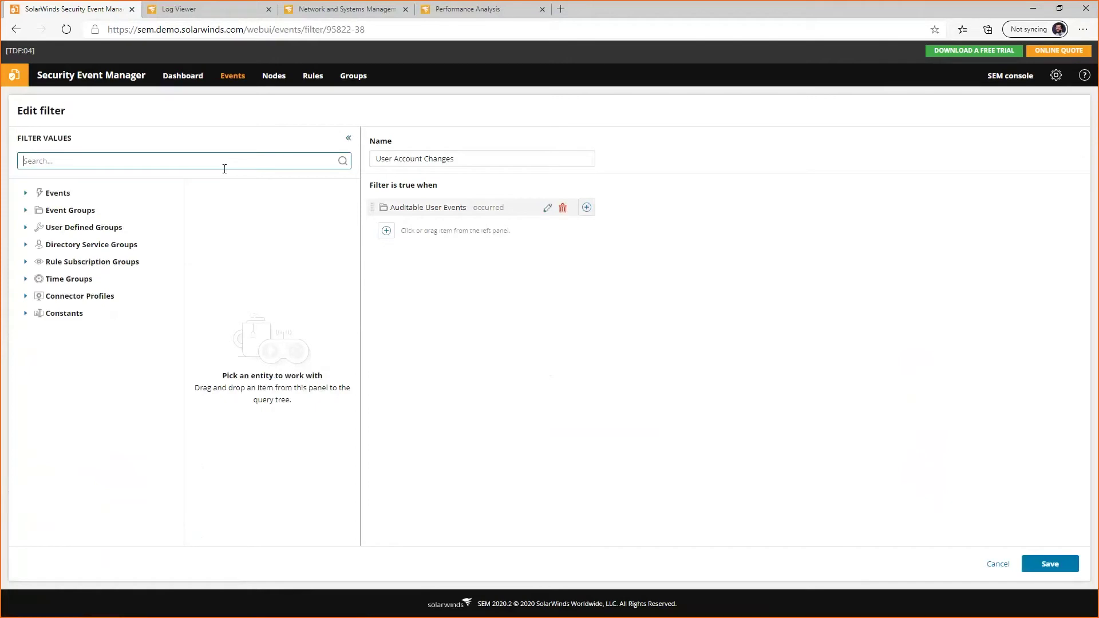
text(usrelogon)
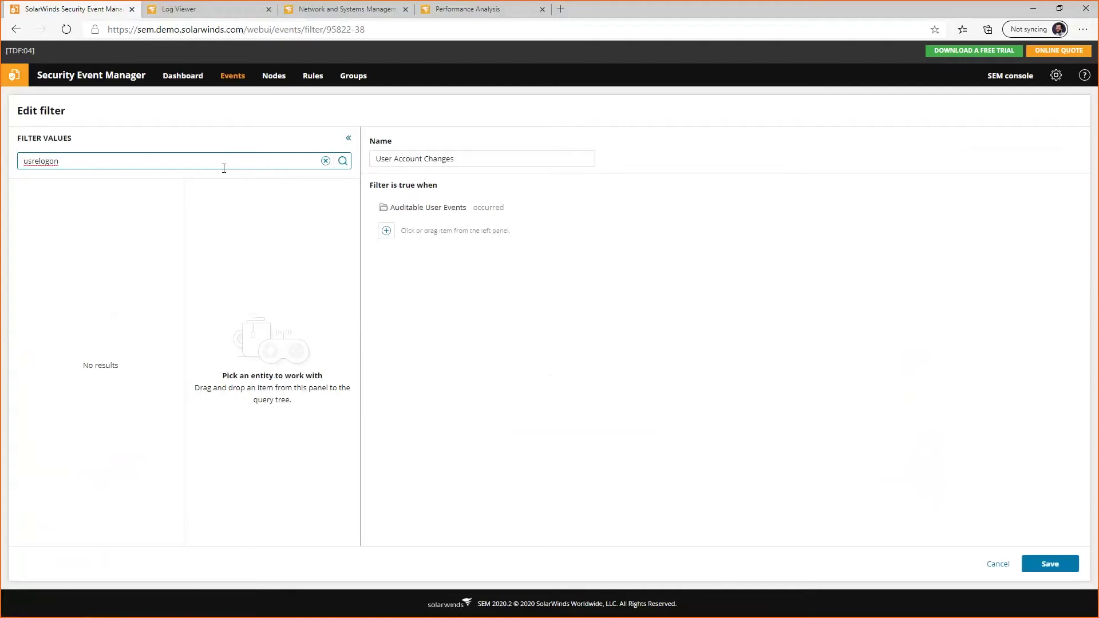
key(Left)
key(Left)
key(Left)
key(Left)
key(Left)
key(BackSpace)
key(BackSpace)
text(er)
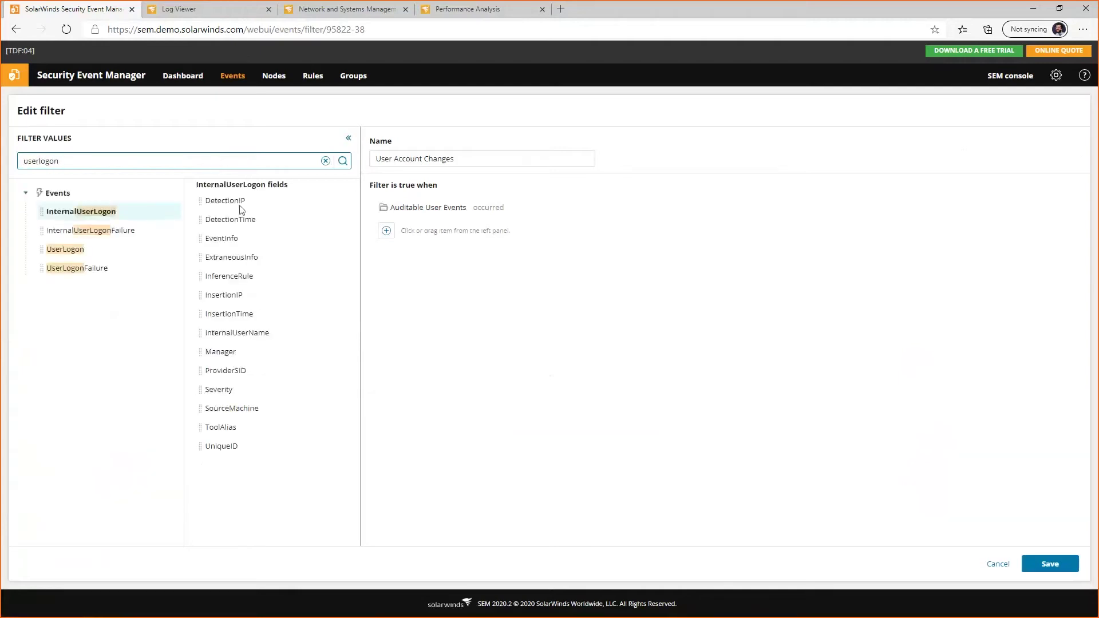
click(54, 250)
drag(54, 250, 395, 241)
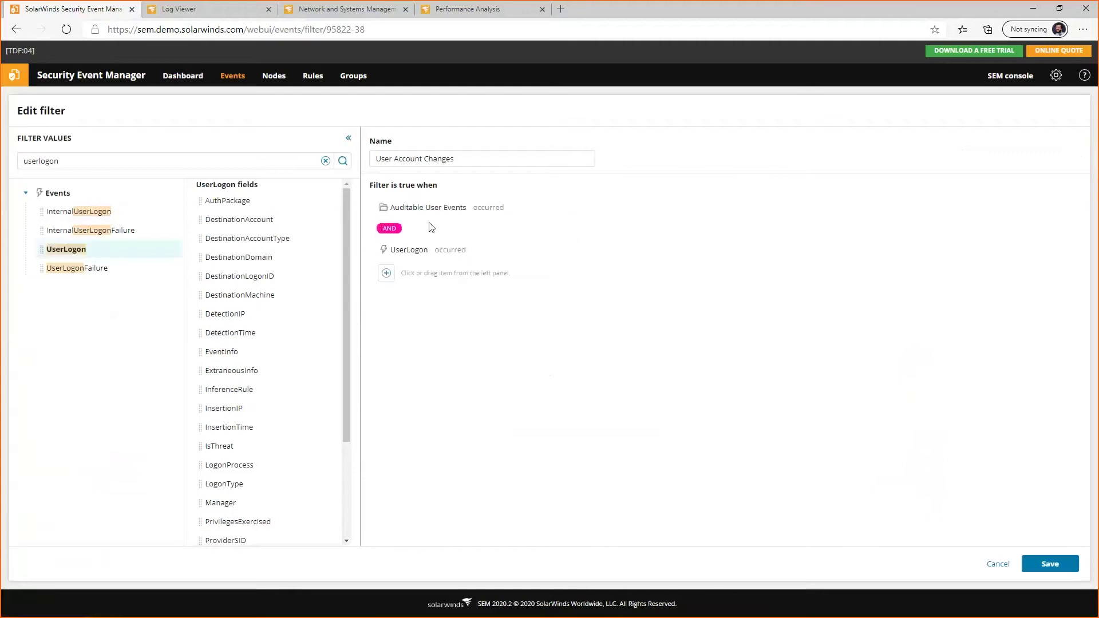
click(391, 230)
click(456, 231)
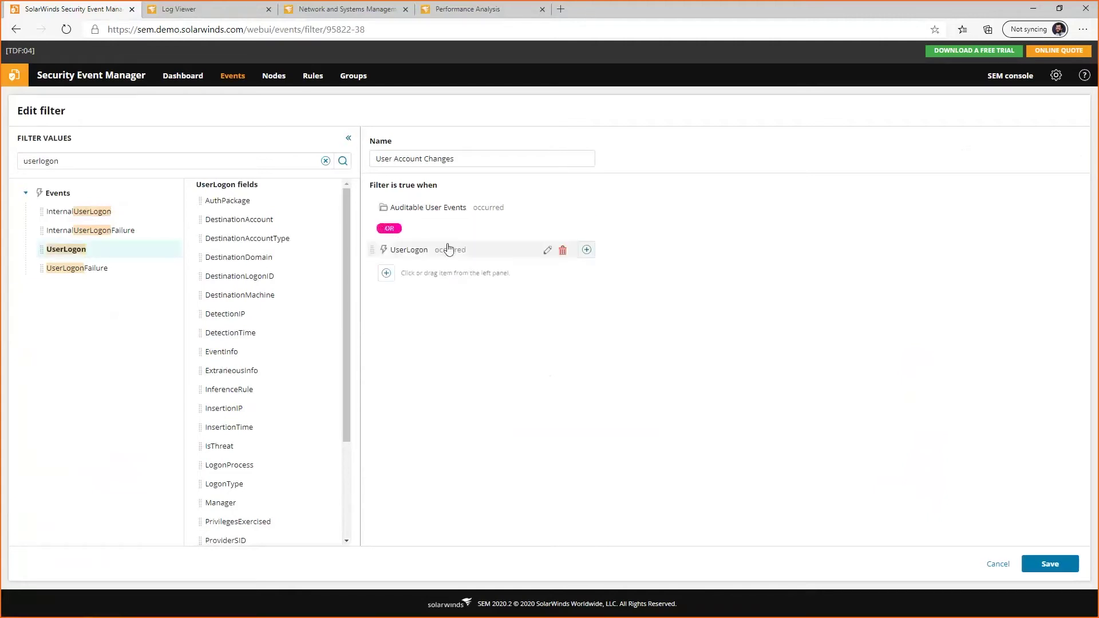
drag(231, 221, 439, 252)
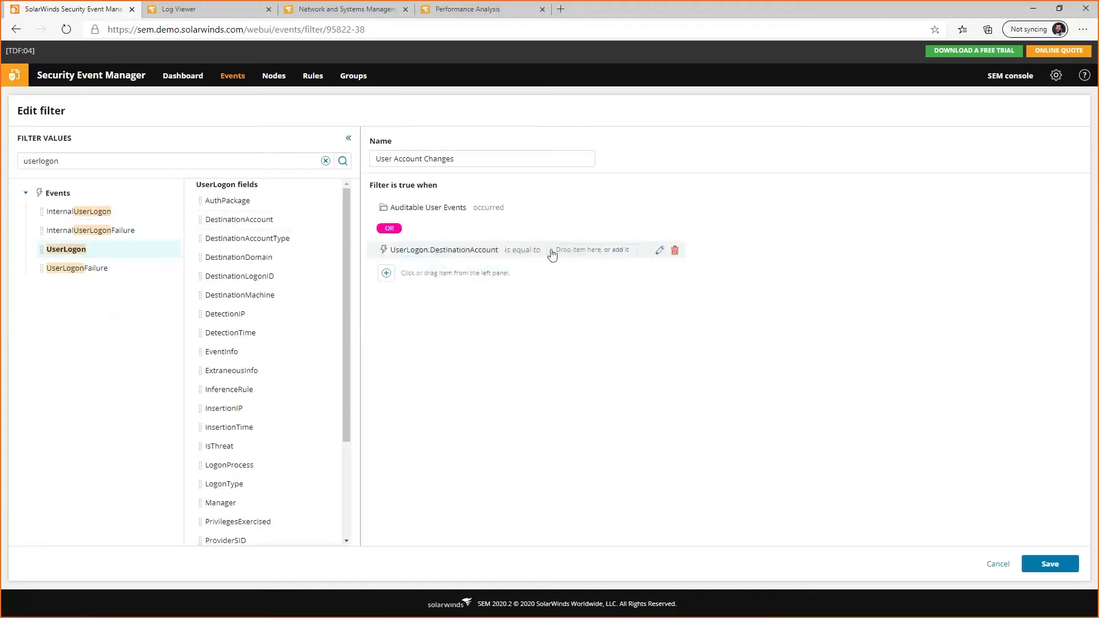
click(1005, 564)
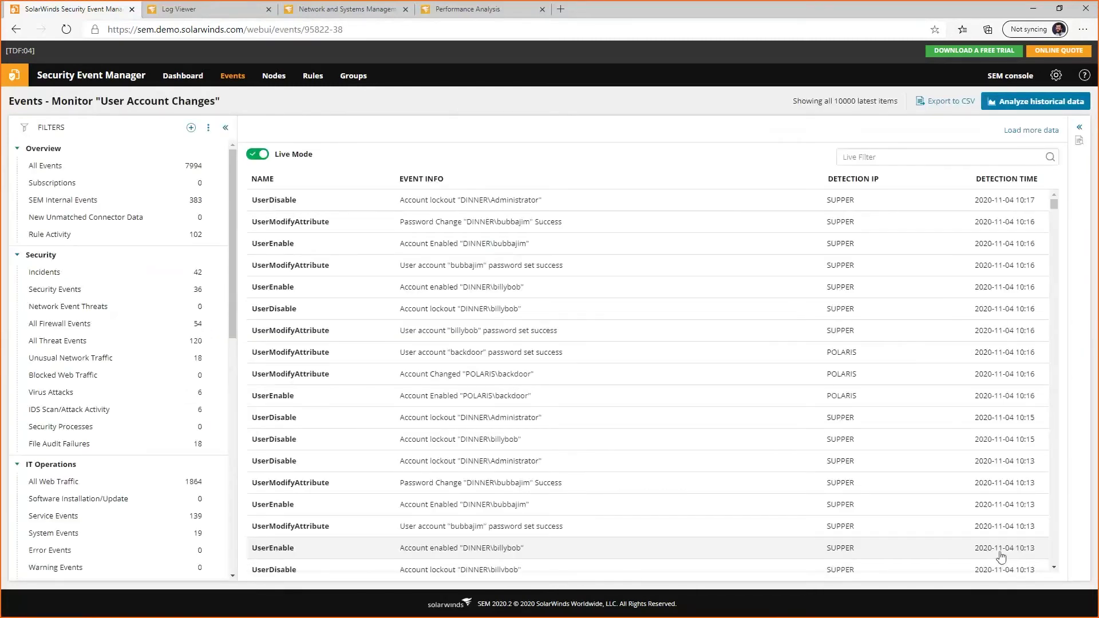
- In historical event analysis, search for events with IPAddress 'supper'
click(1026, 112)
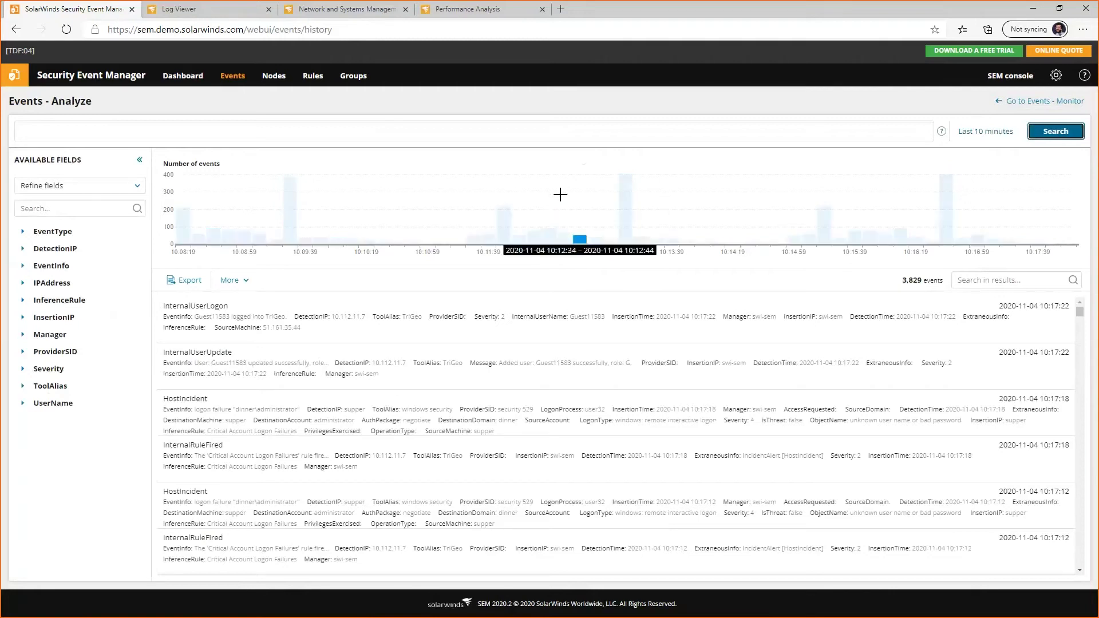
click(980, 132)
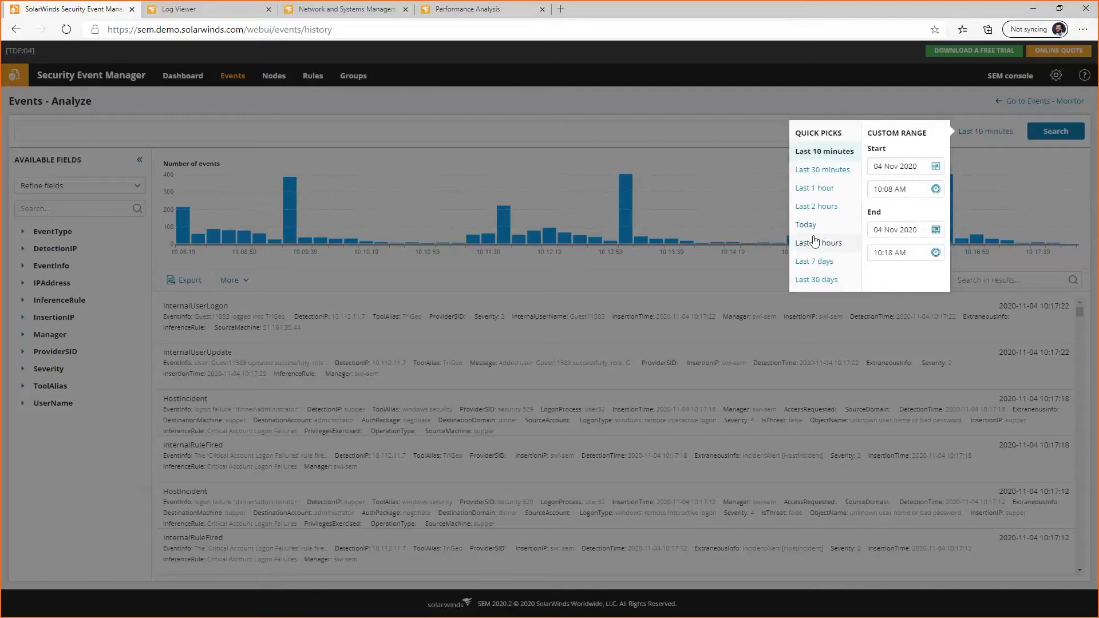
click(567, 88)
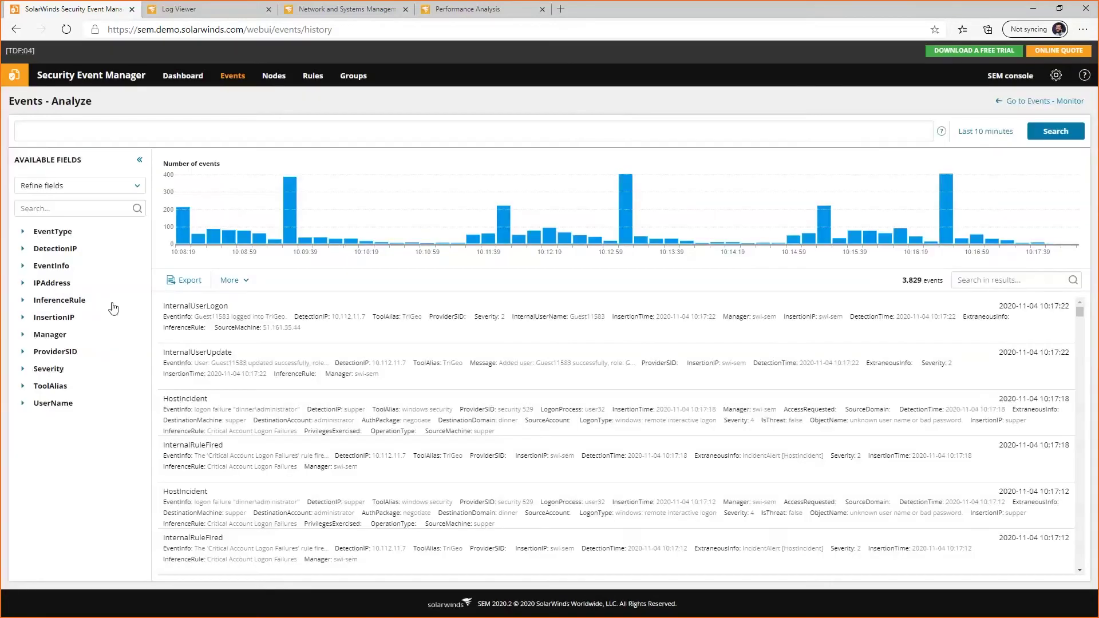
click(21, 283)
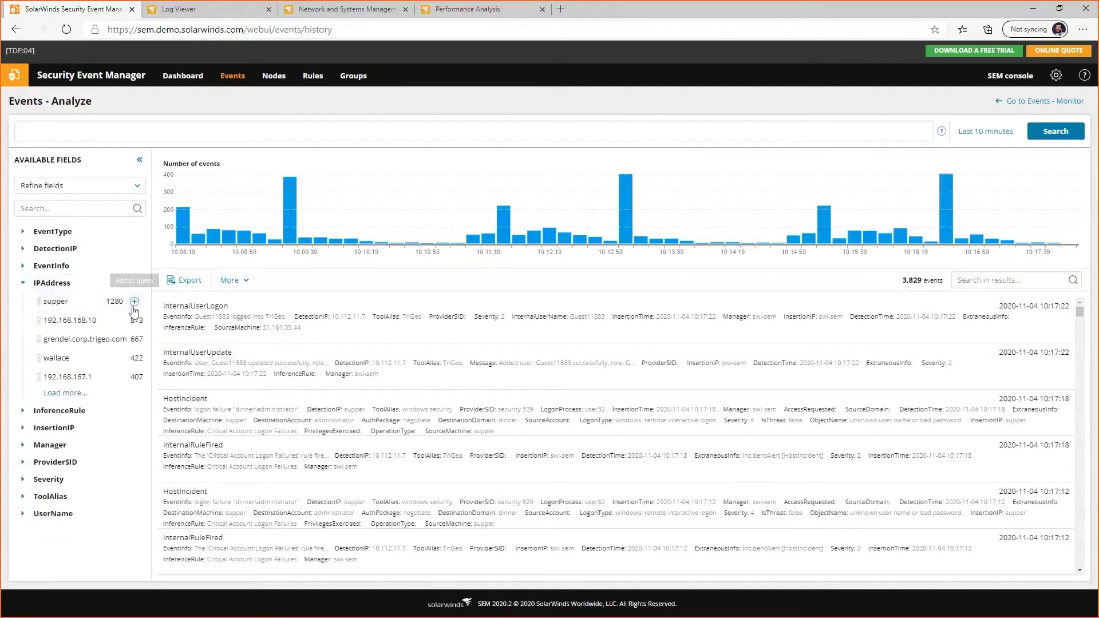
click(134, 302)
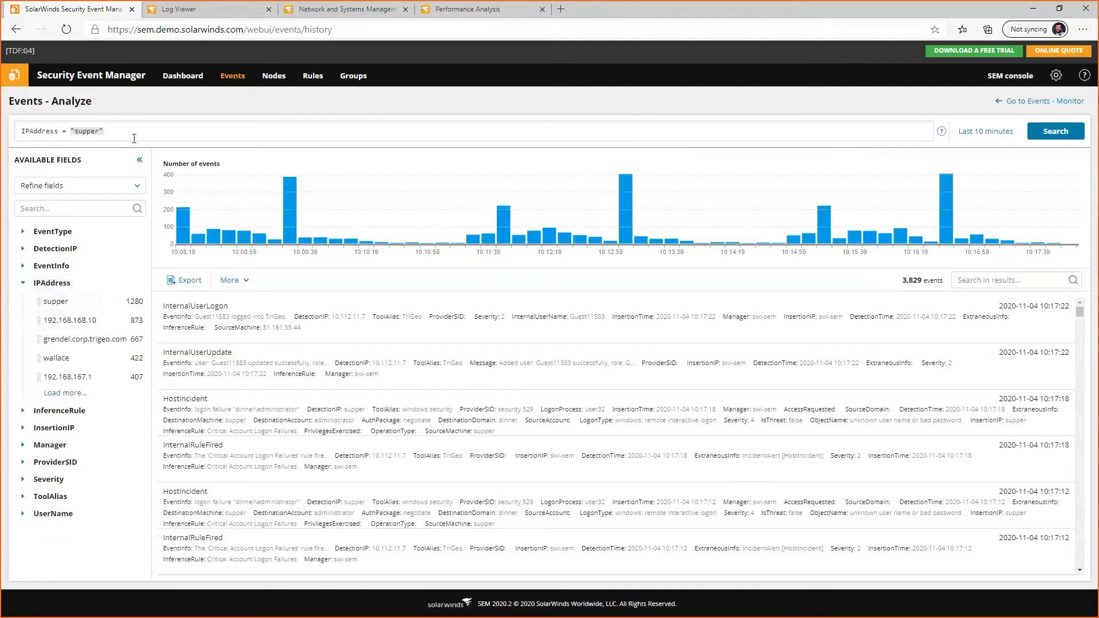
click(1056, 131)
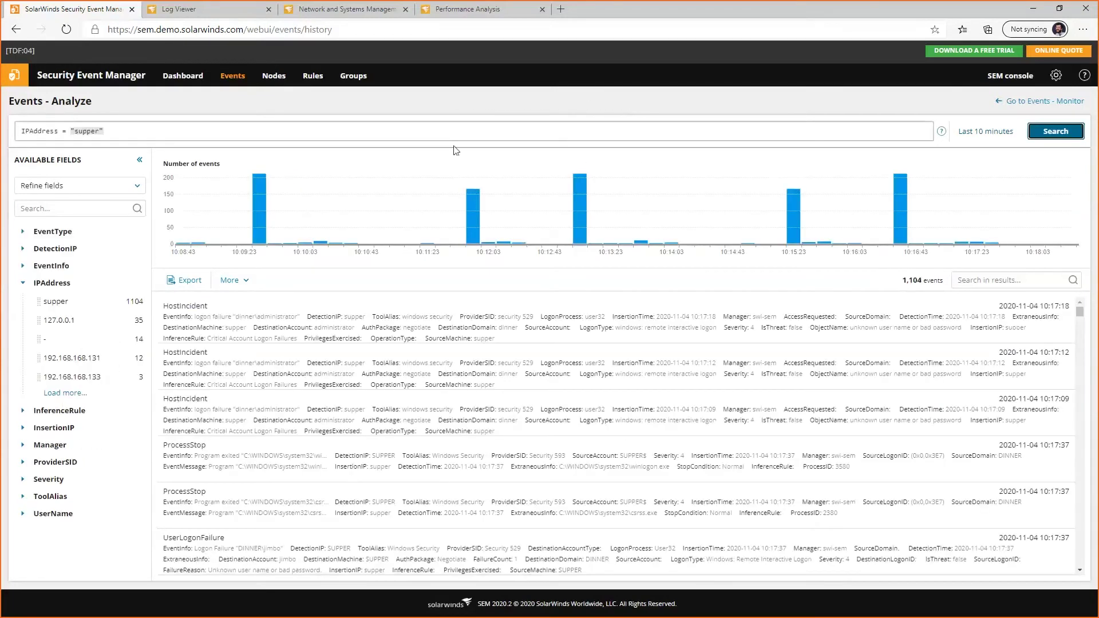
- Narrow the supper search to EventType ProcessStop, giving 98 events, then view Rules
click(24, 282)
click(24, 266)
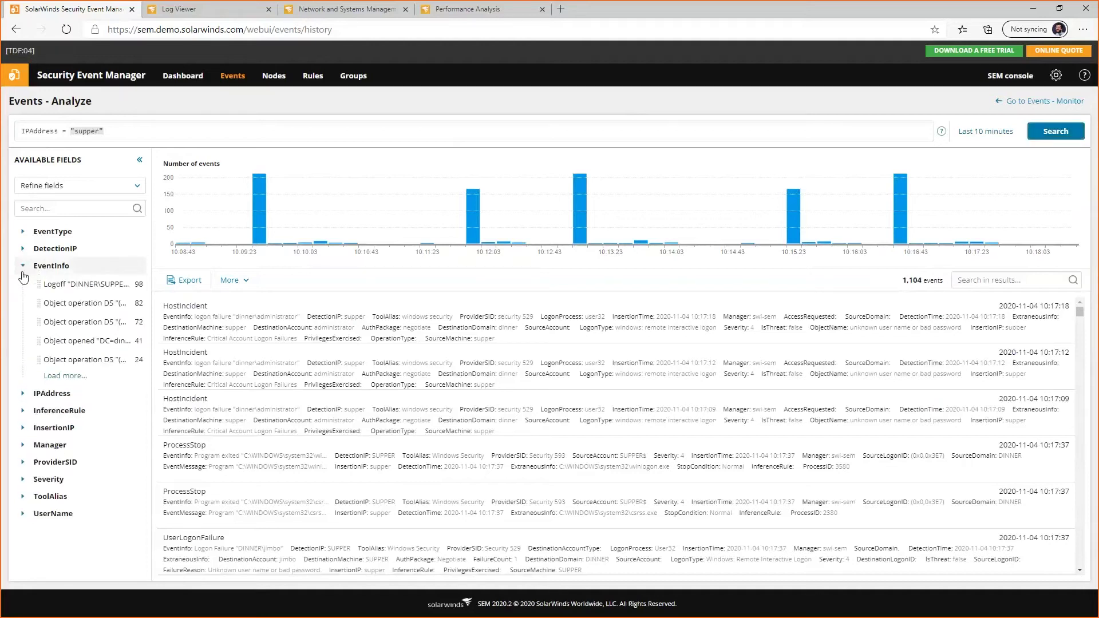
click(23, 231)
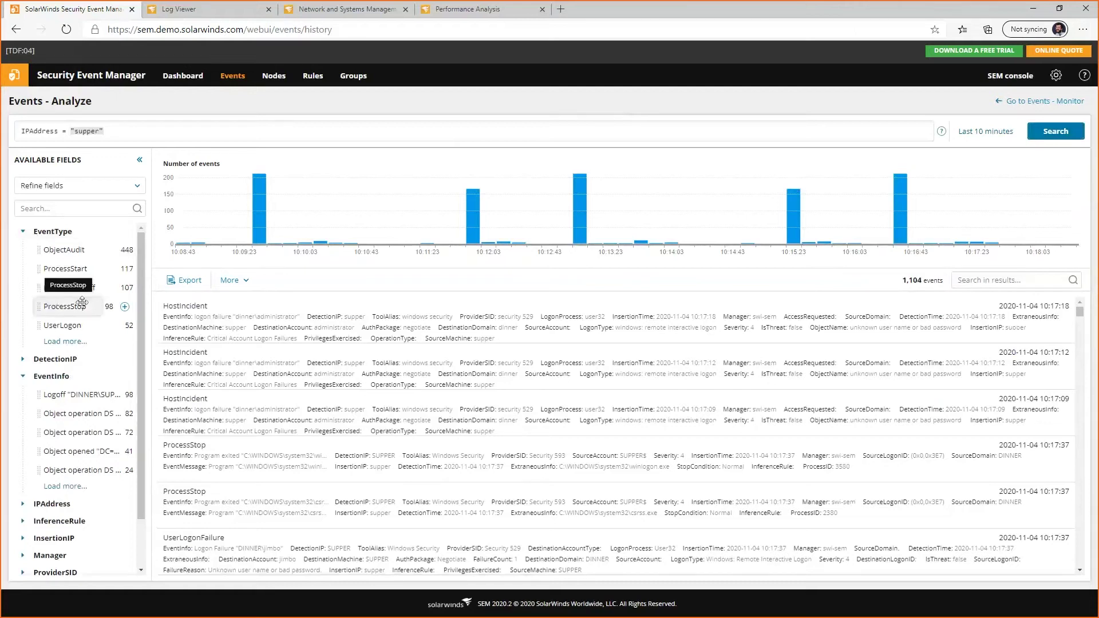
click(125, 307)
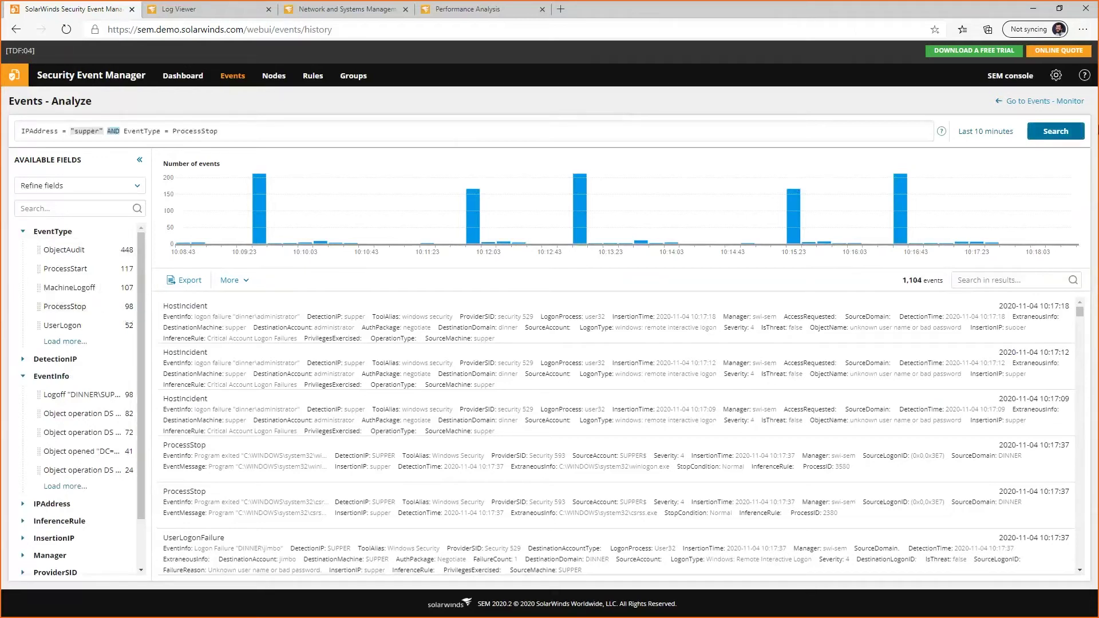
click(1055, 131)
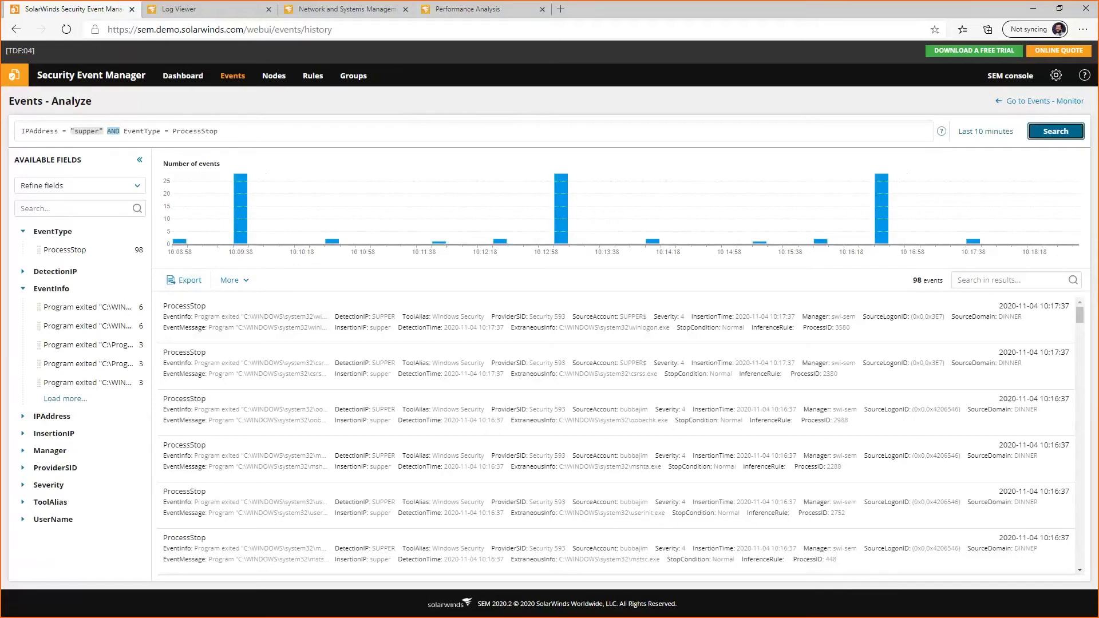
click(313, 75)
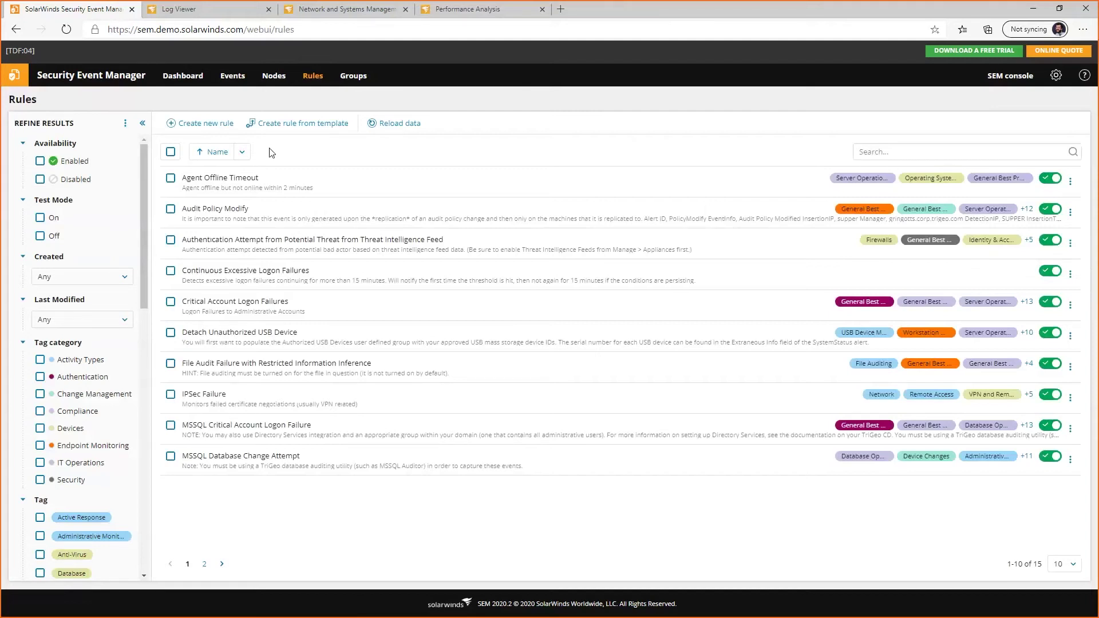
- Start a rule from the 'Worm Activity with Response' template, found by searching 'worm'
click(287, 126)
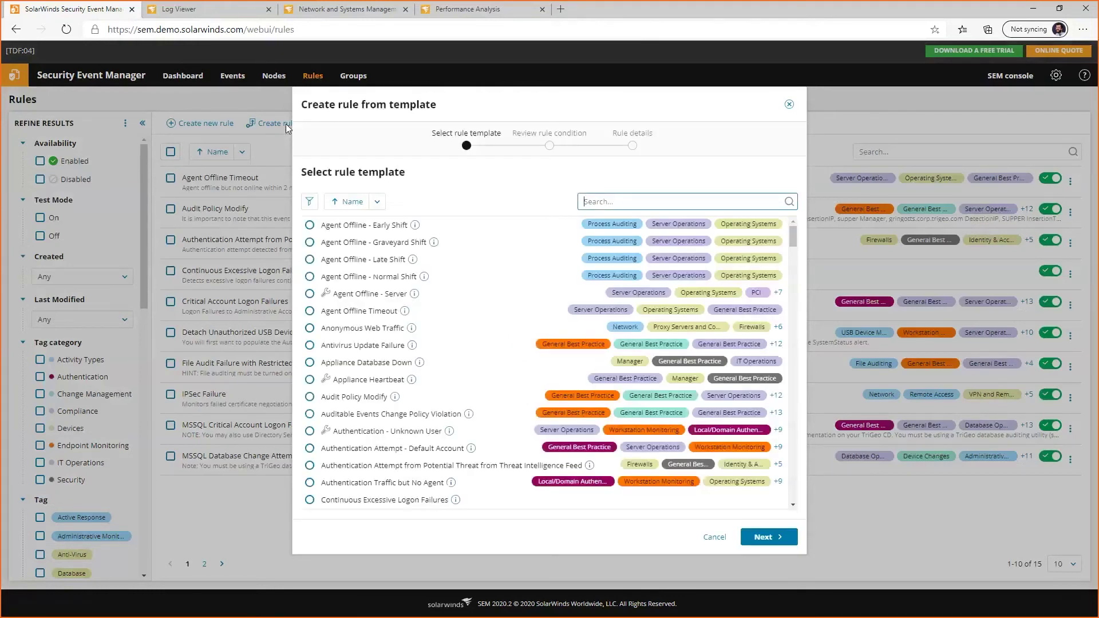
text(worm)
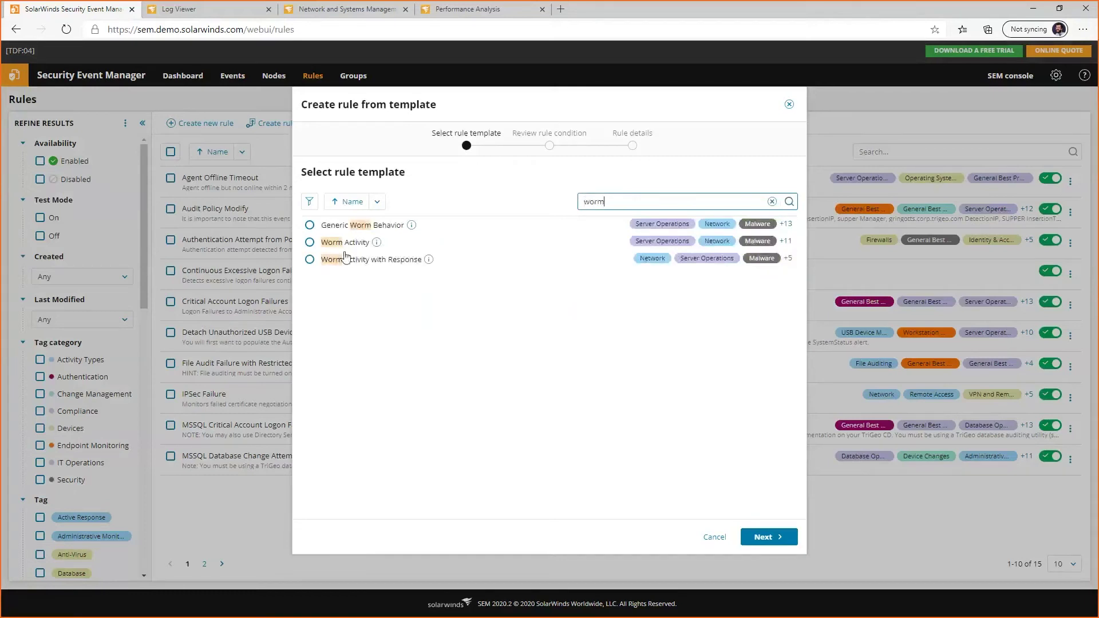
click(310, 259)
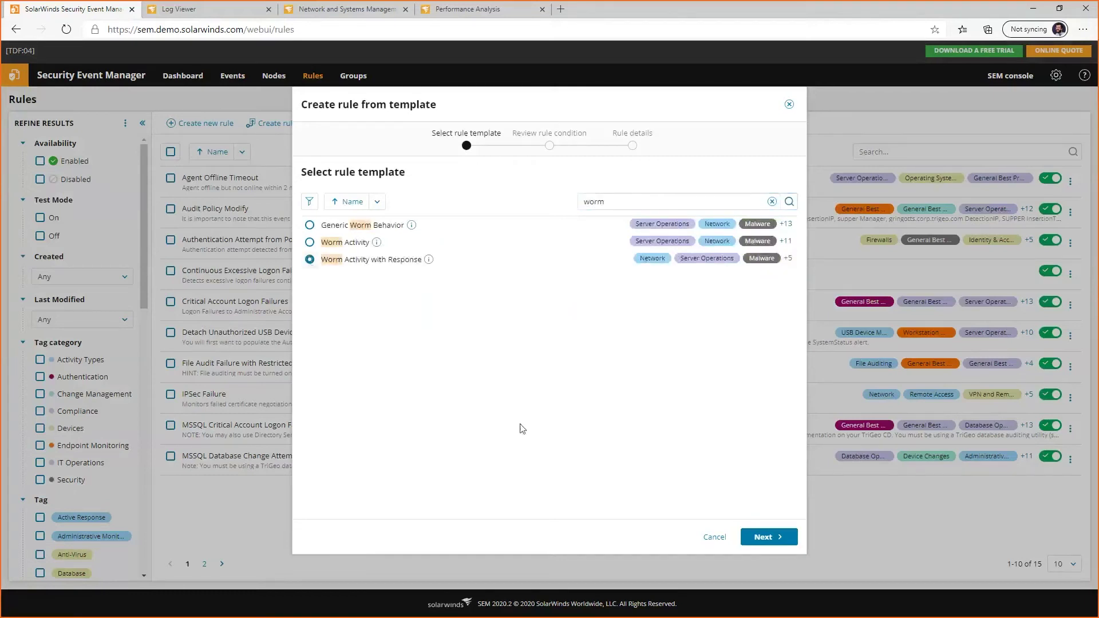
click(769, 538)
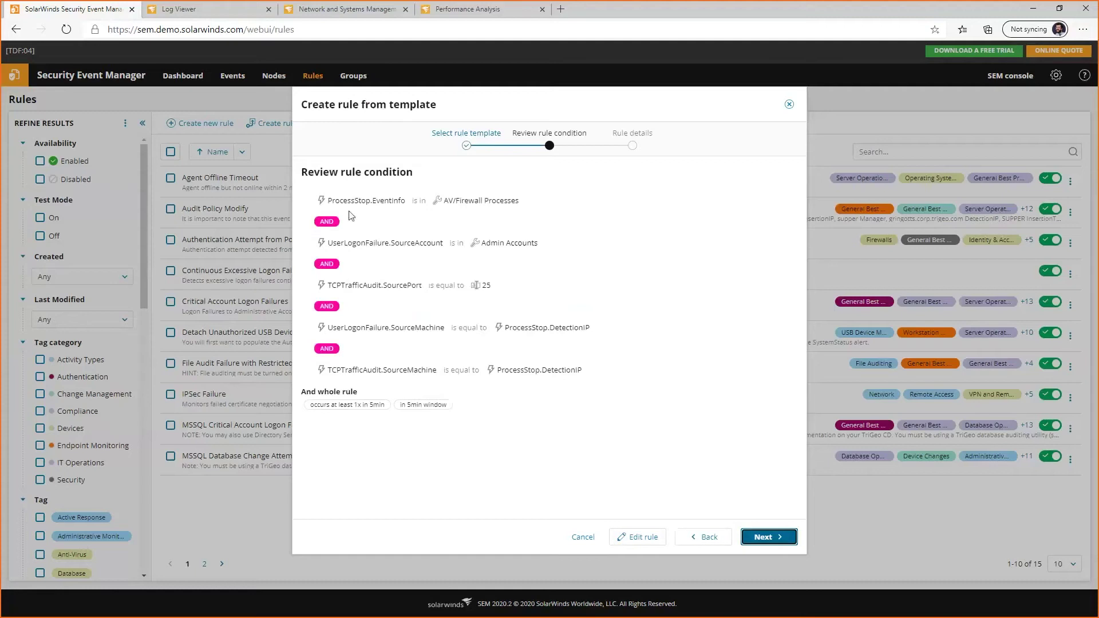
double_click(330, 200)
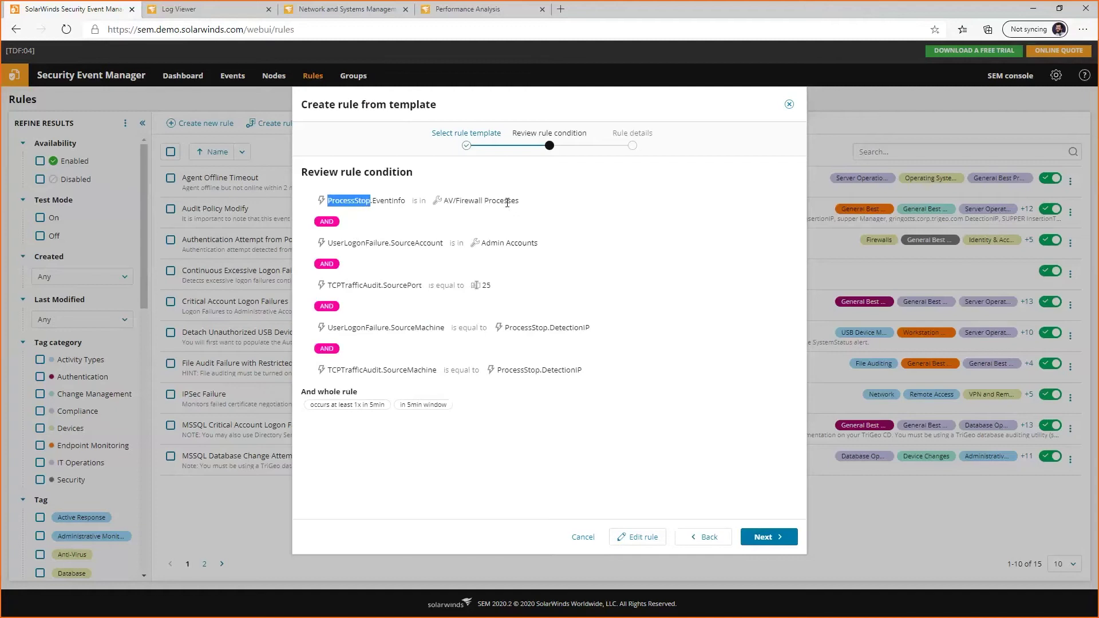
drag(326, 243, 444, 243)
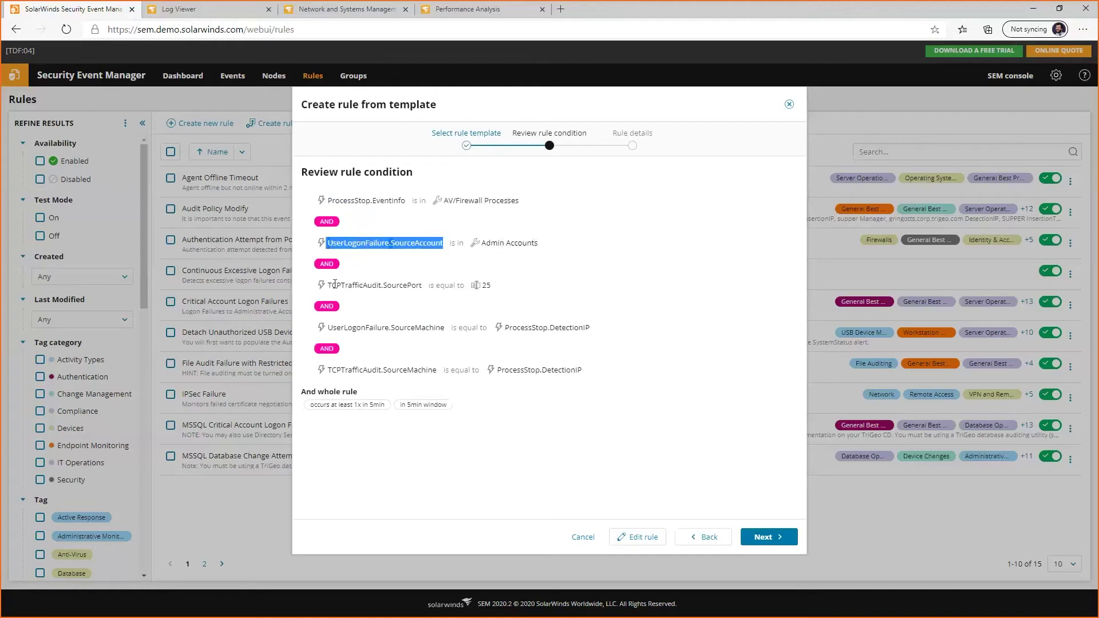
drag(324, 286, 383, 287)
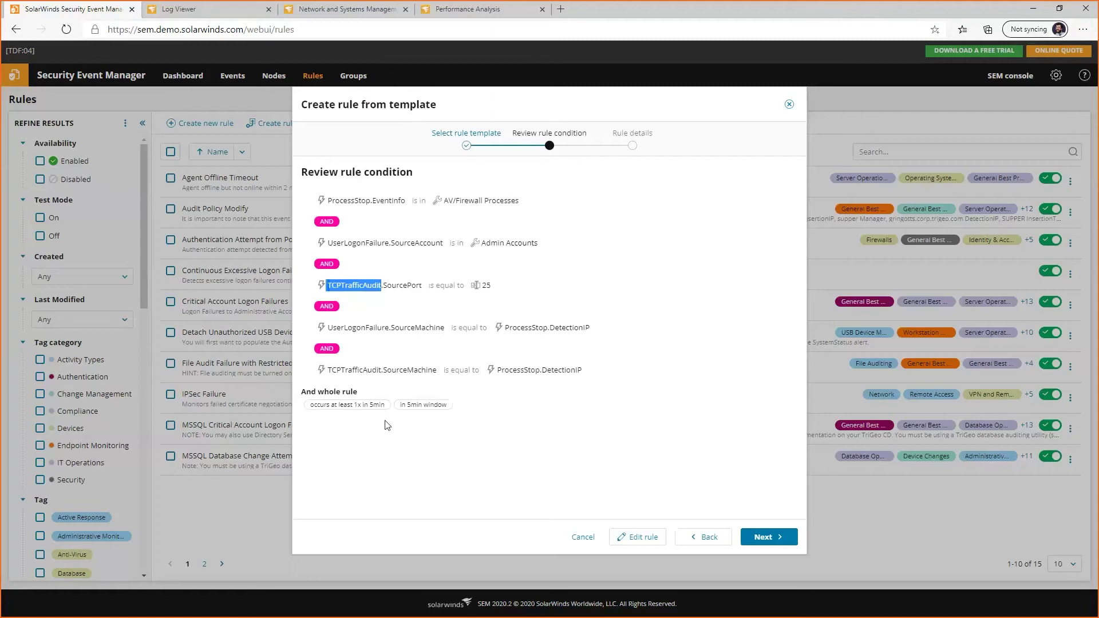
click(741, 548)
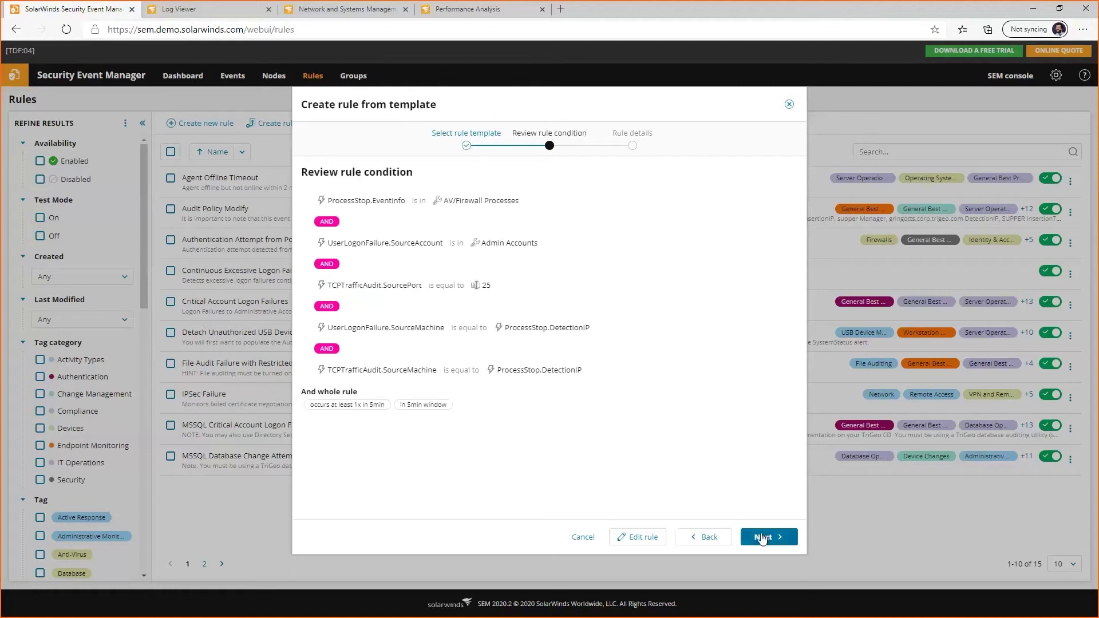
click(642, 538)
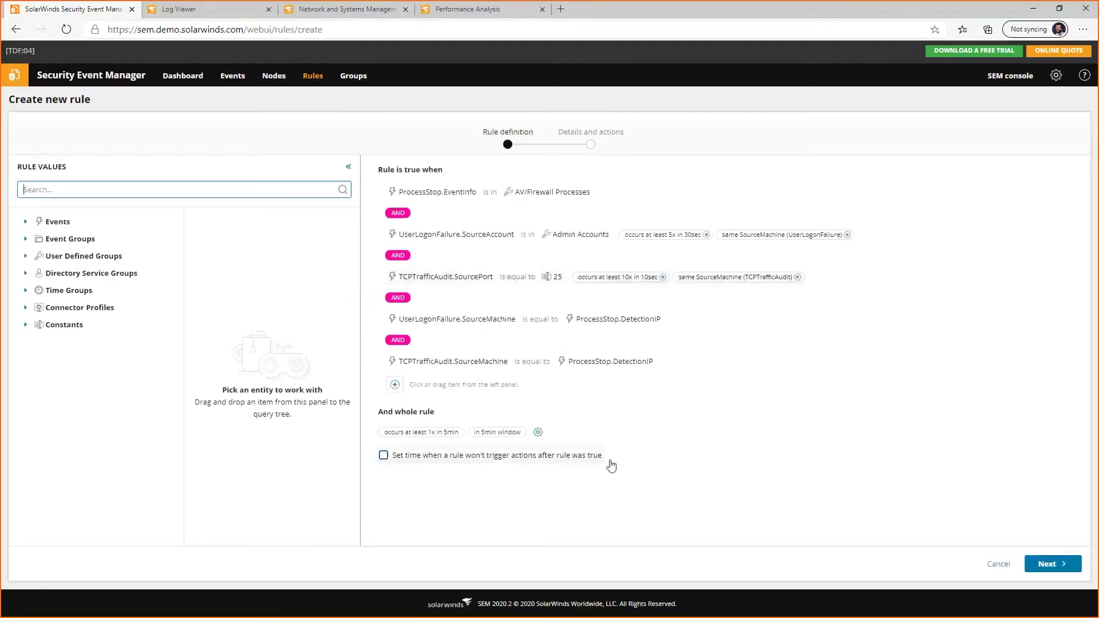
- Advance the worm rule to Details and actions, highlight Disable Windows Machine Account, and browse action types
click(1042, 566)
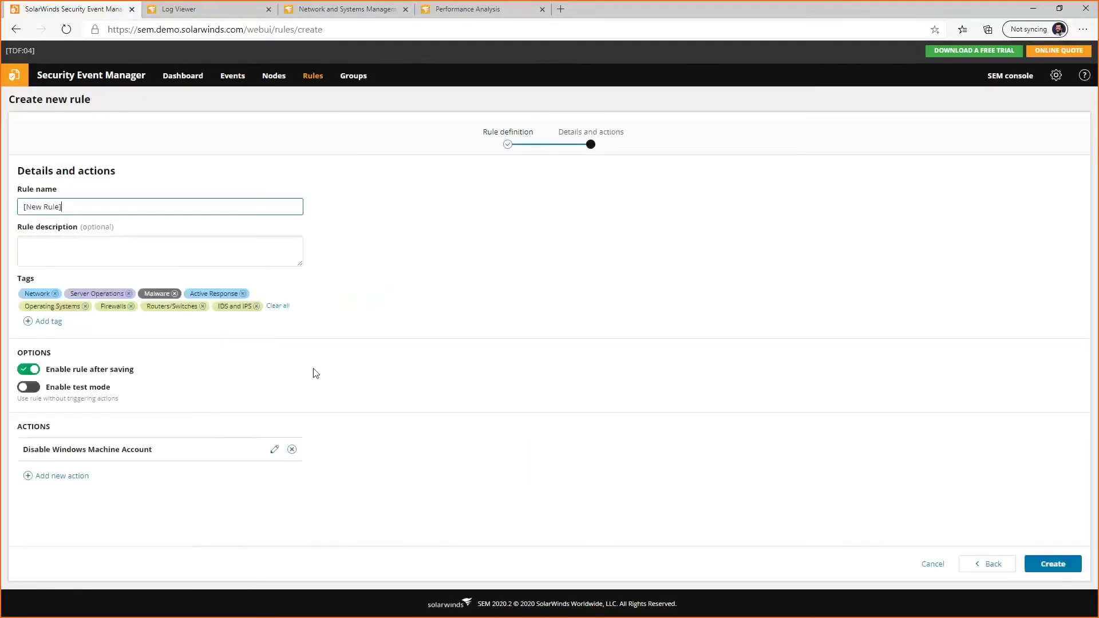
click(117, 450)
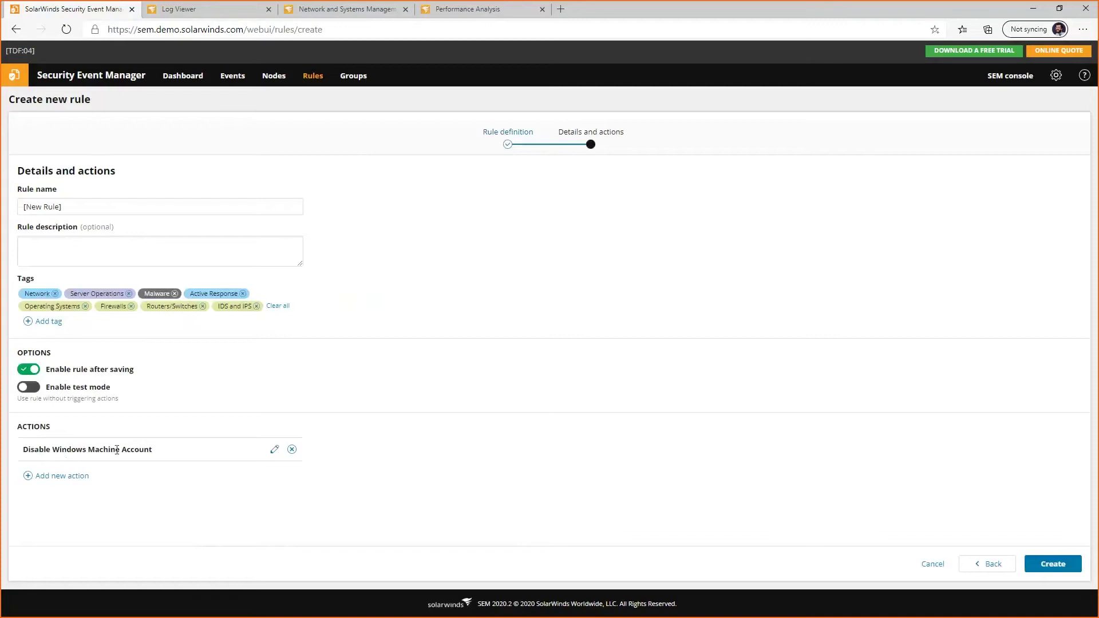
triple_click(117, 450)
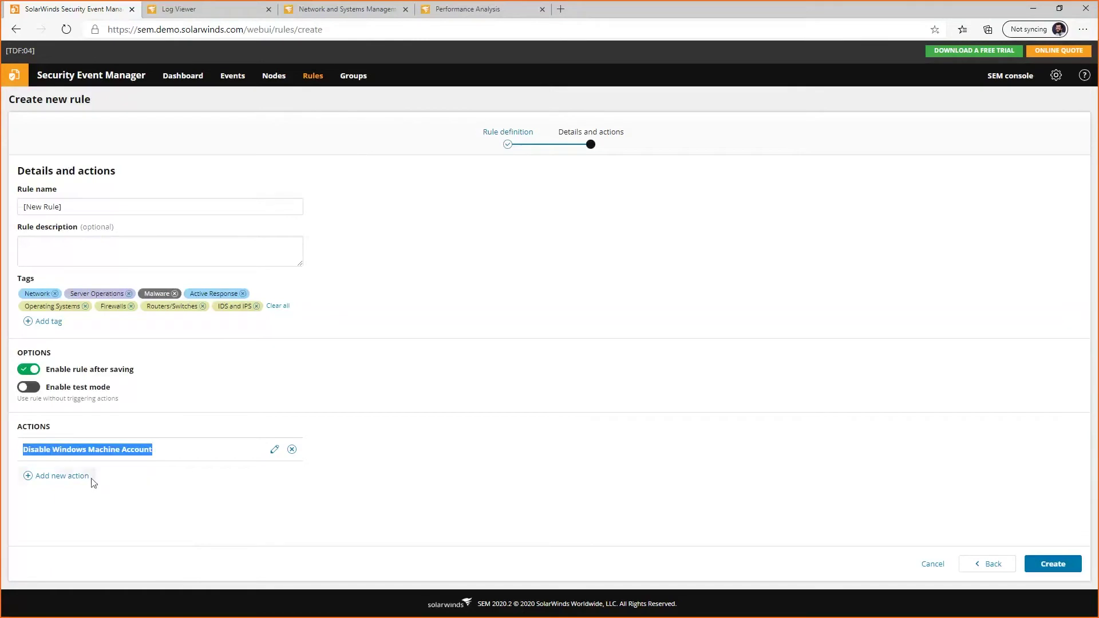
click(63, 476)
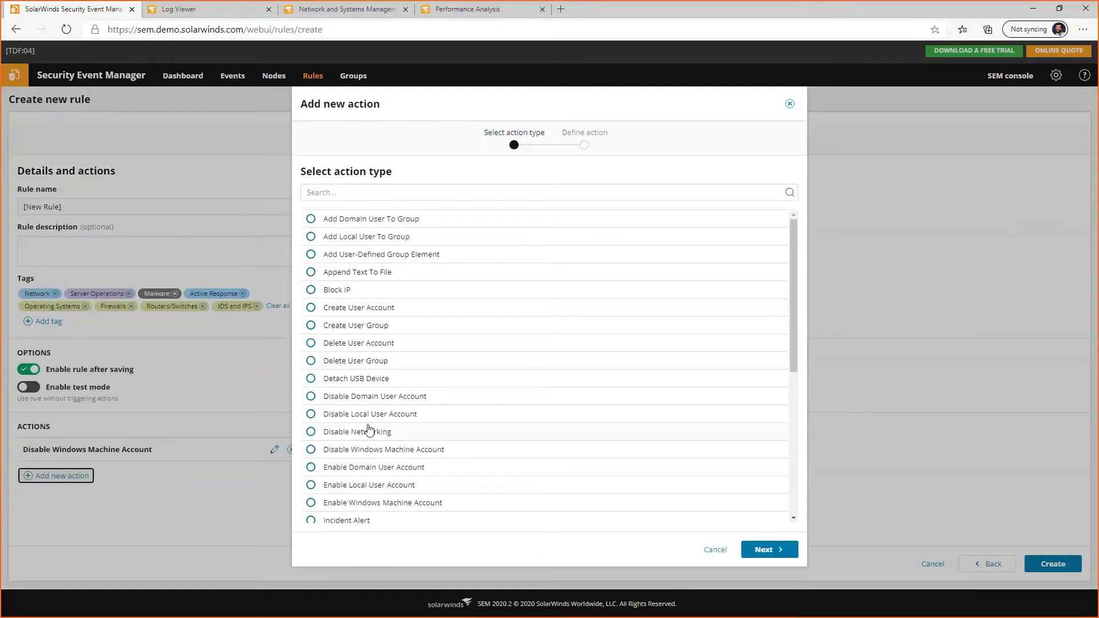
scroll(368, 417, down, 4)
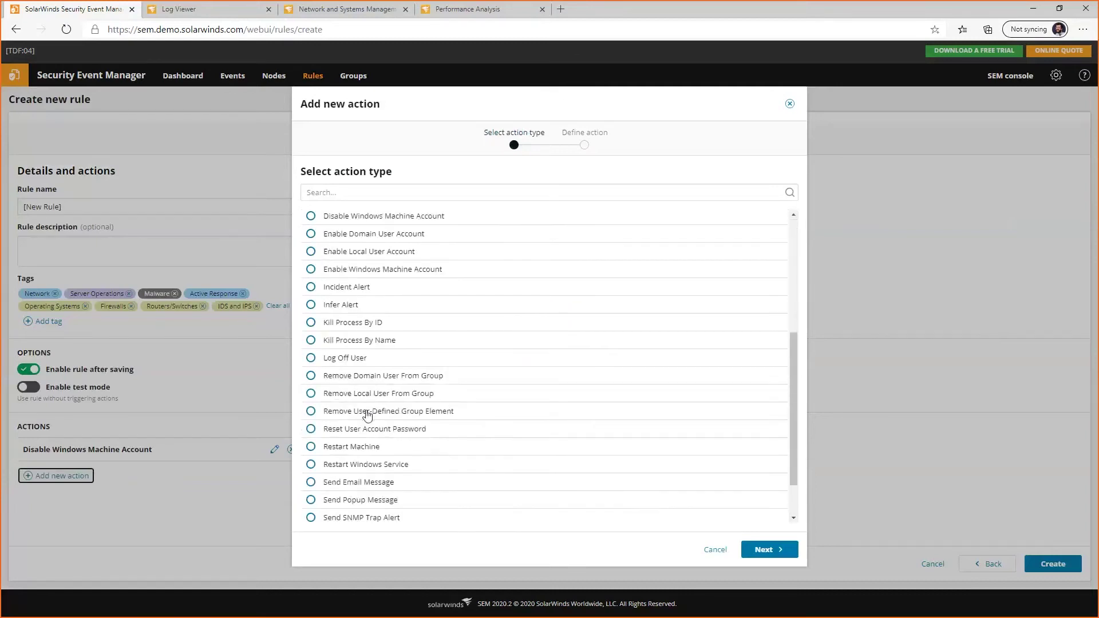
scroll(368, 417, up, 4)
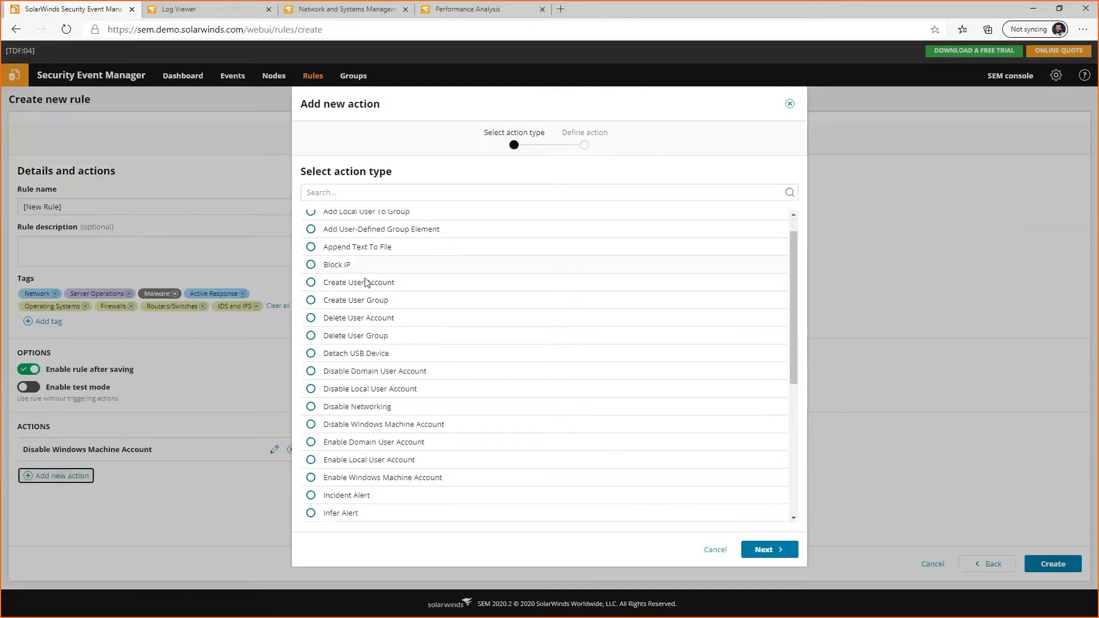
scroll(355, 286, down, 5)
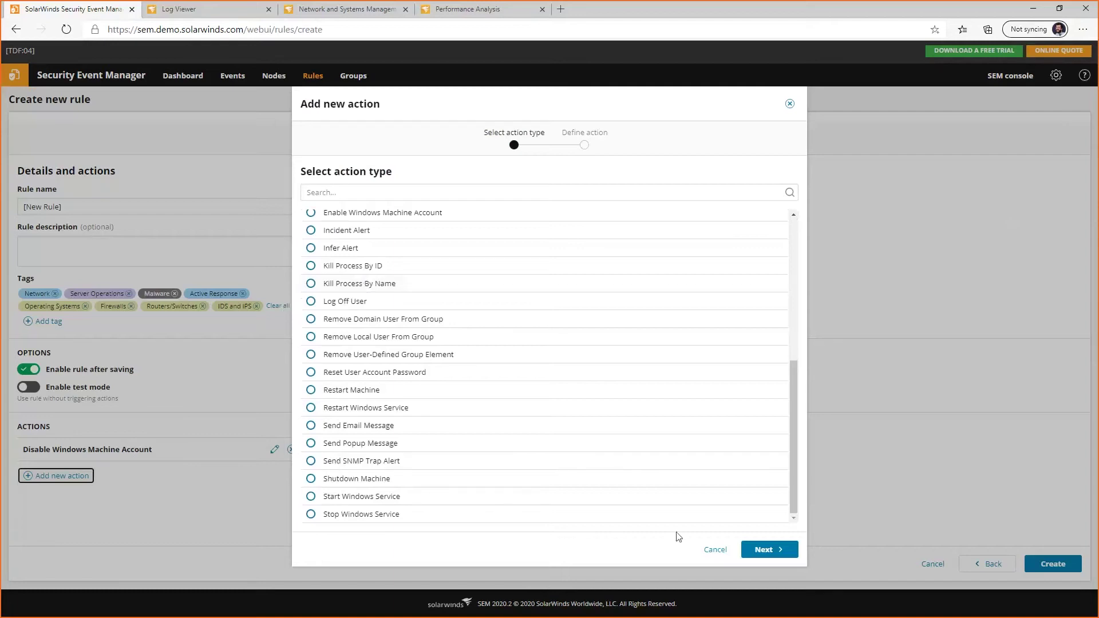
click(712, 550)
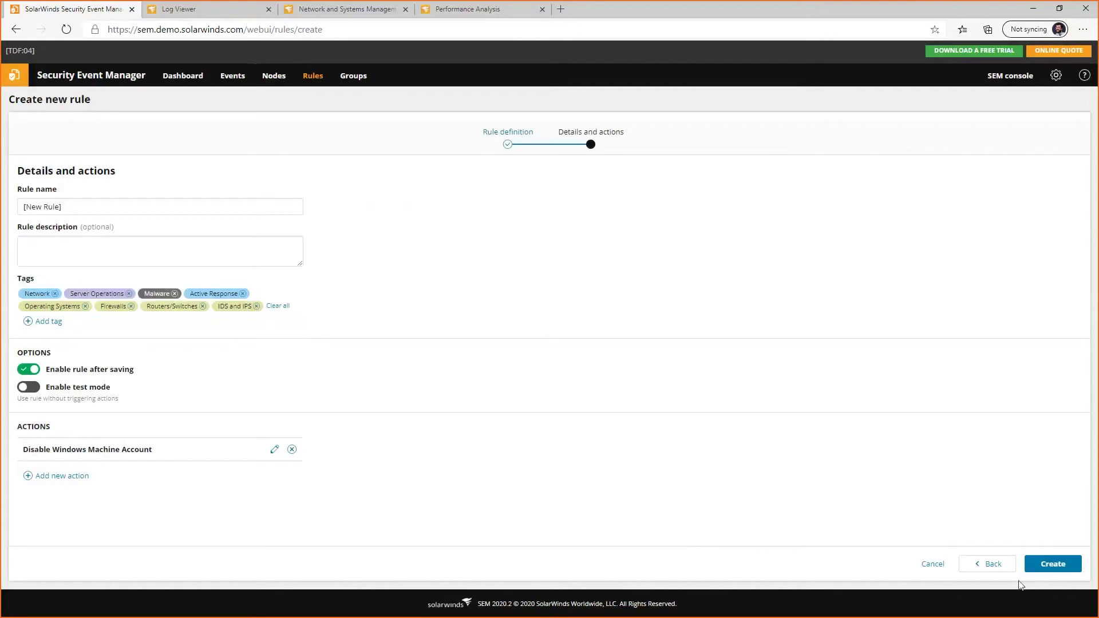
- Cancel the unsaved worm rule and return to the 15-rule Rules list
click(932, 568)
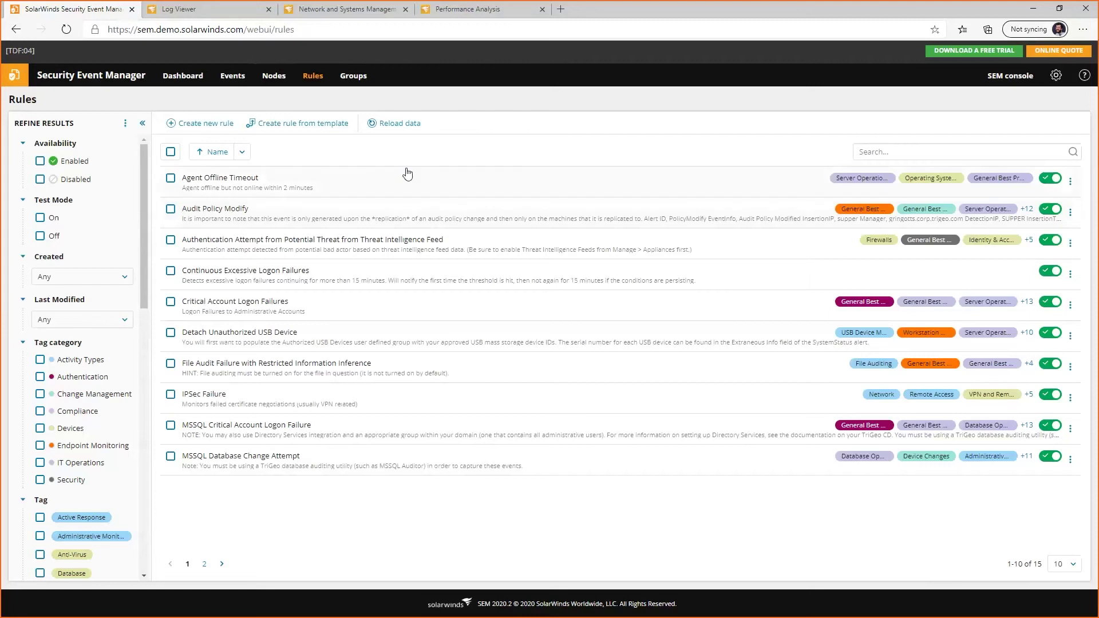
click(205, 7)
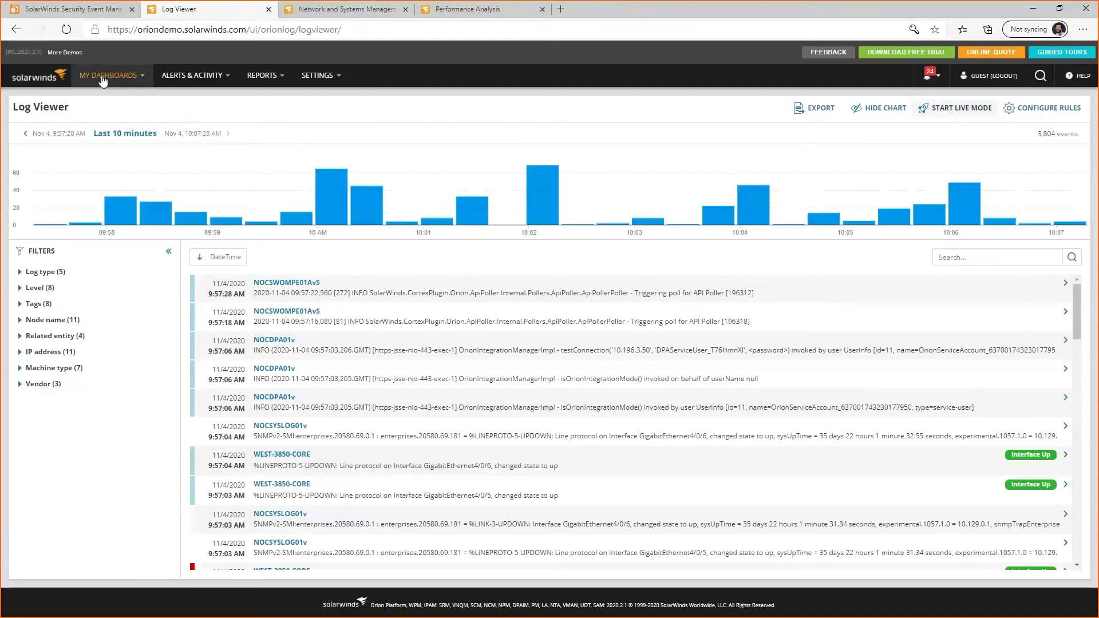
mouse_move(103, 81)
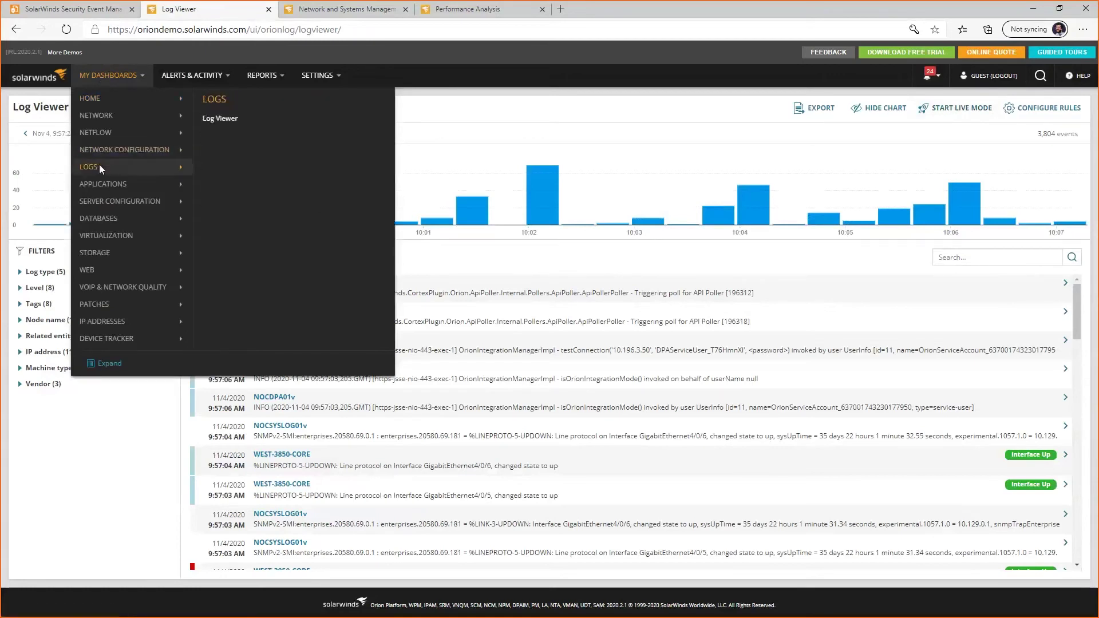
mouse_move(104, 121)
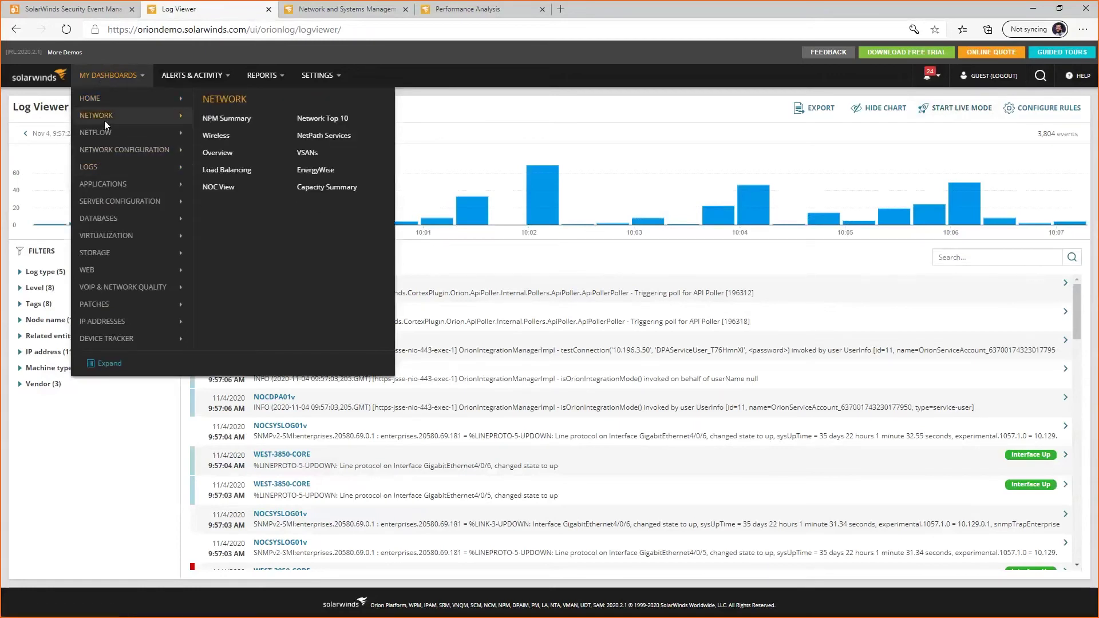
mouse_move(99, 182)
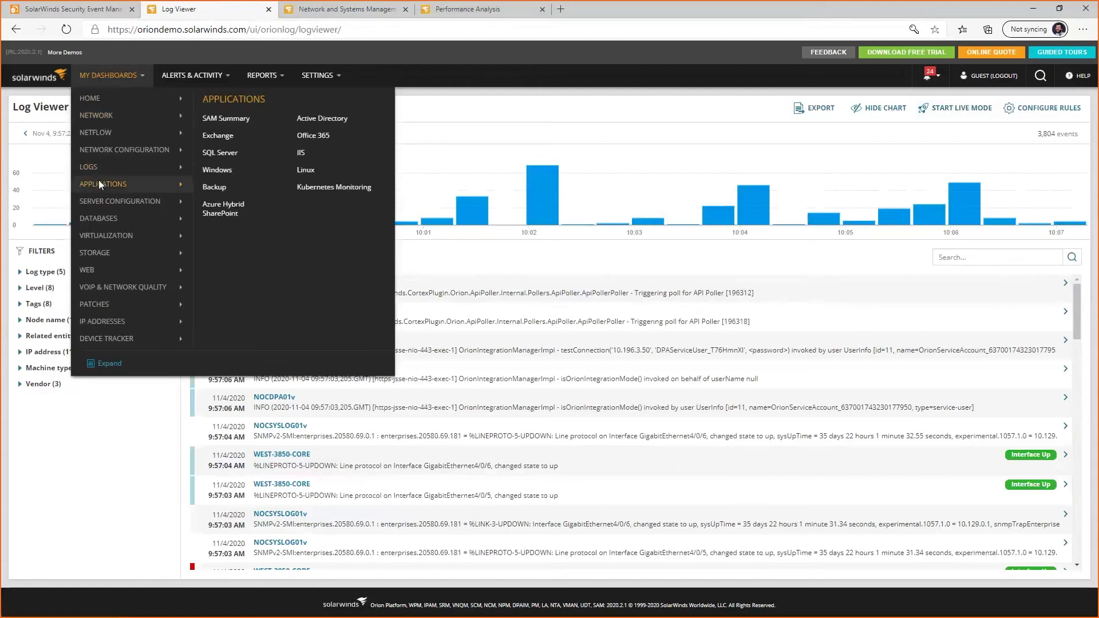
mouse_move(104, 270)
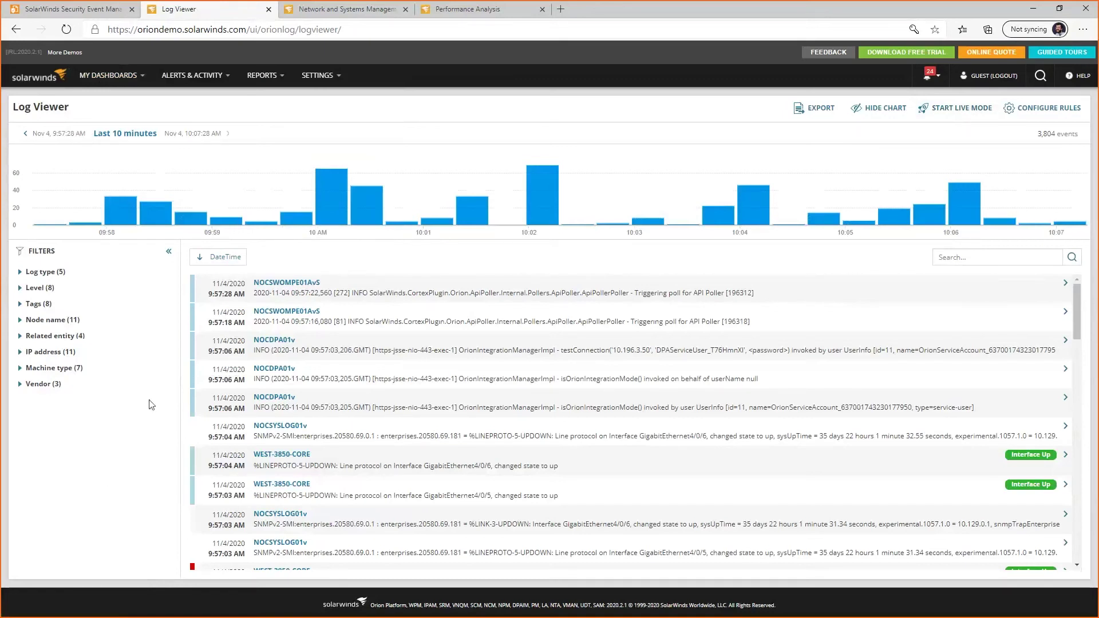
- Expand the Log type and Vendor filters and show only Cisco log events
click(22, 275)
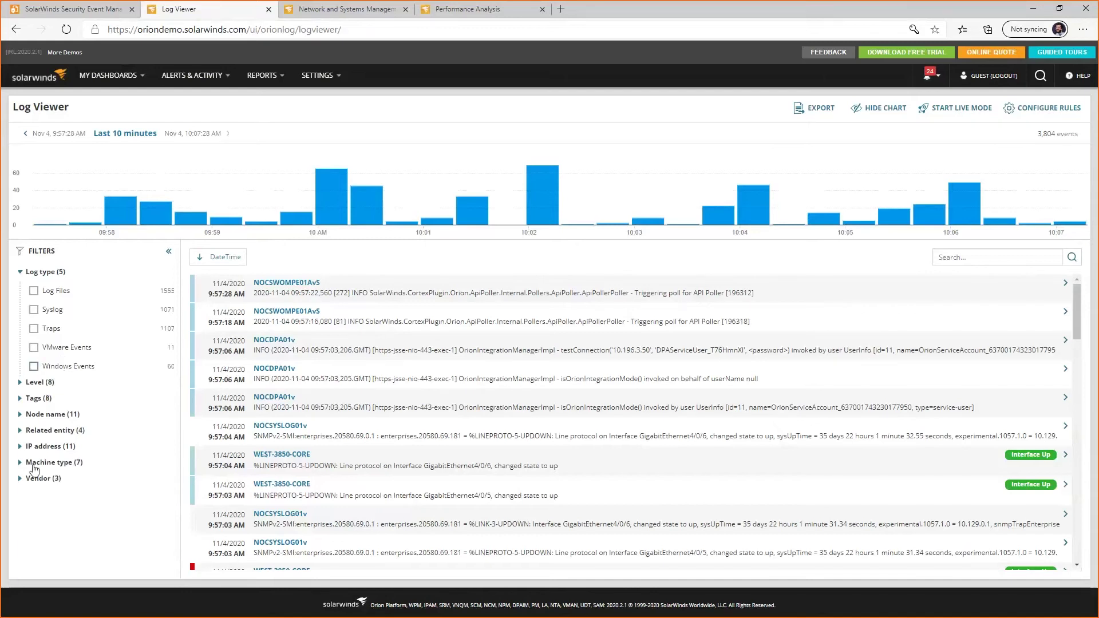
click(19, 479)
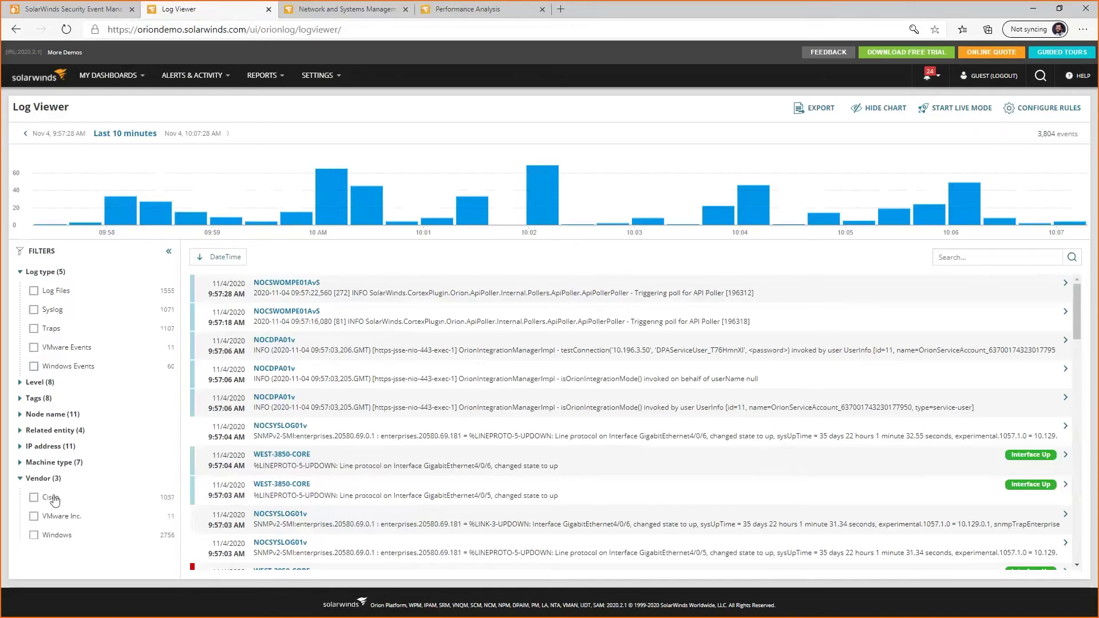
click(33, 498)
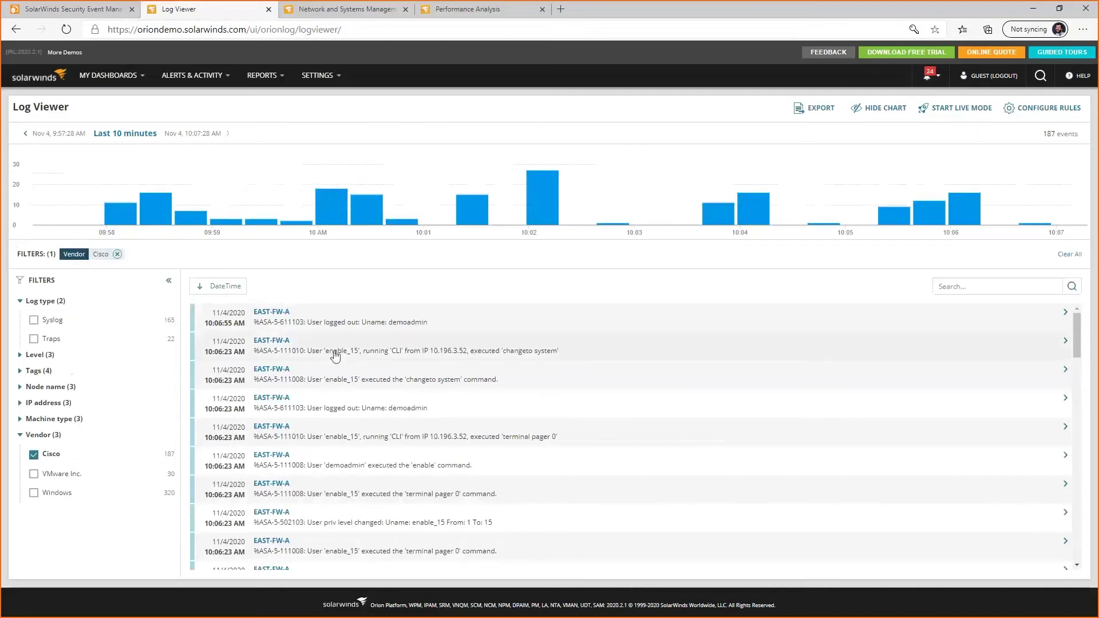
- Review the Cisco firewall entries, clear the Cisco filter, and go to EAST-4506E-CORE node details
mouse_move(276, 317)
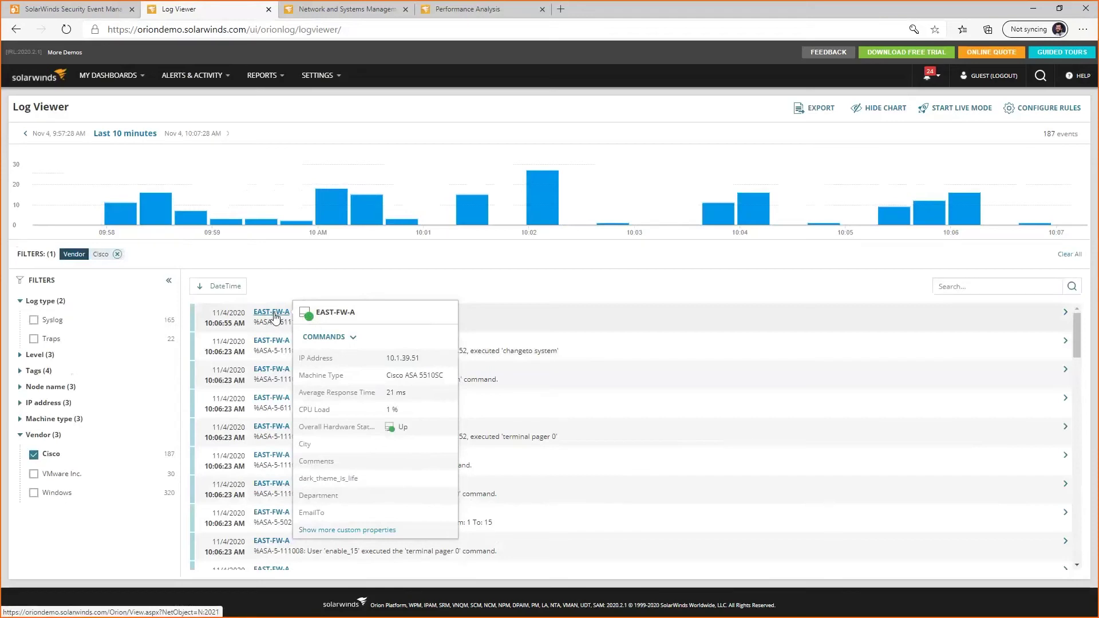
click(34, 458)
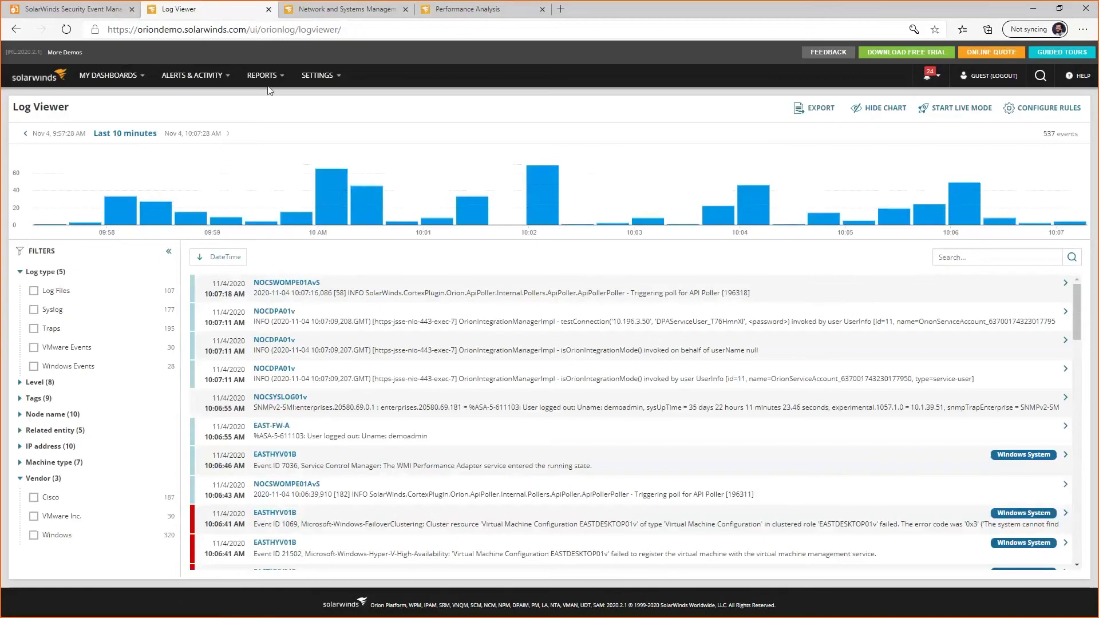
click(309, 10)
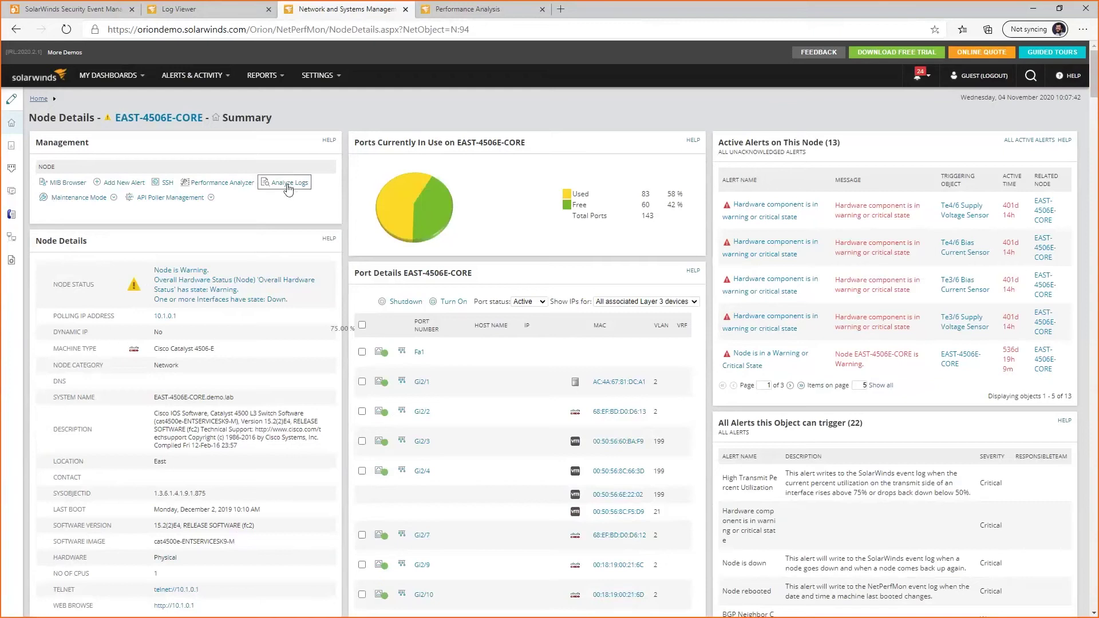
scroll(304, 247, down, 10)
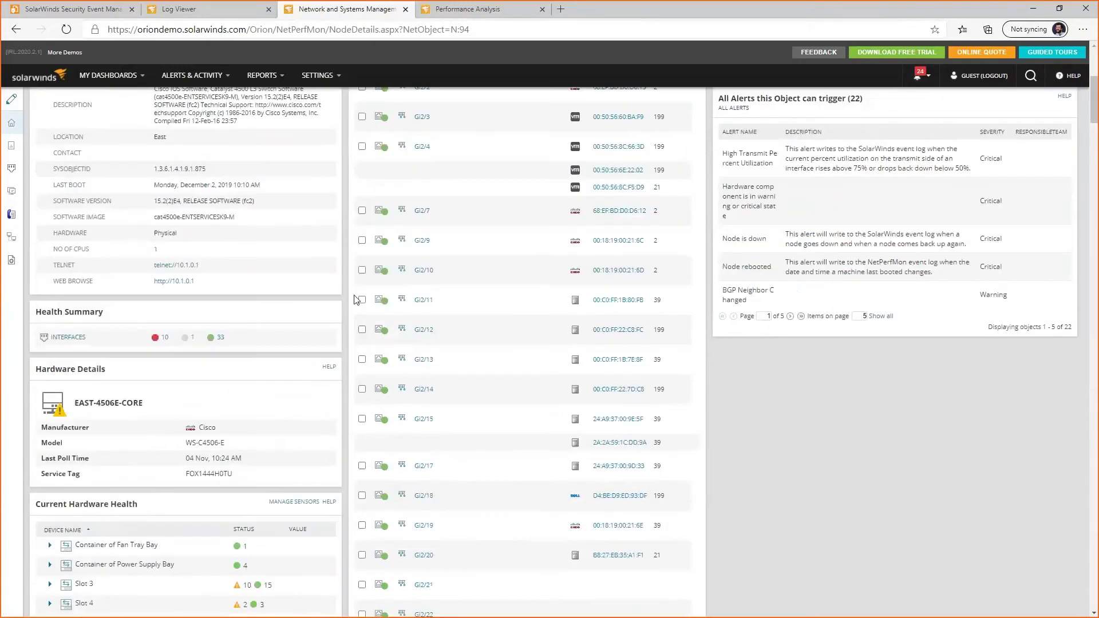
scroll(355, 299, up, 10)
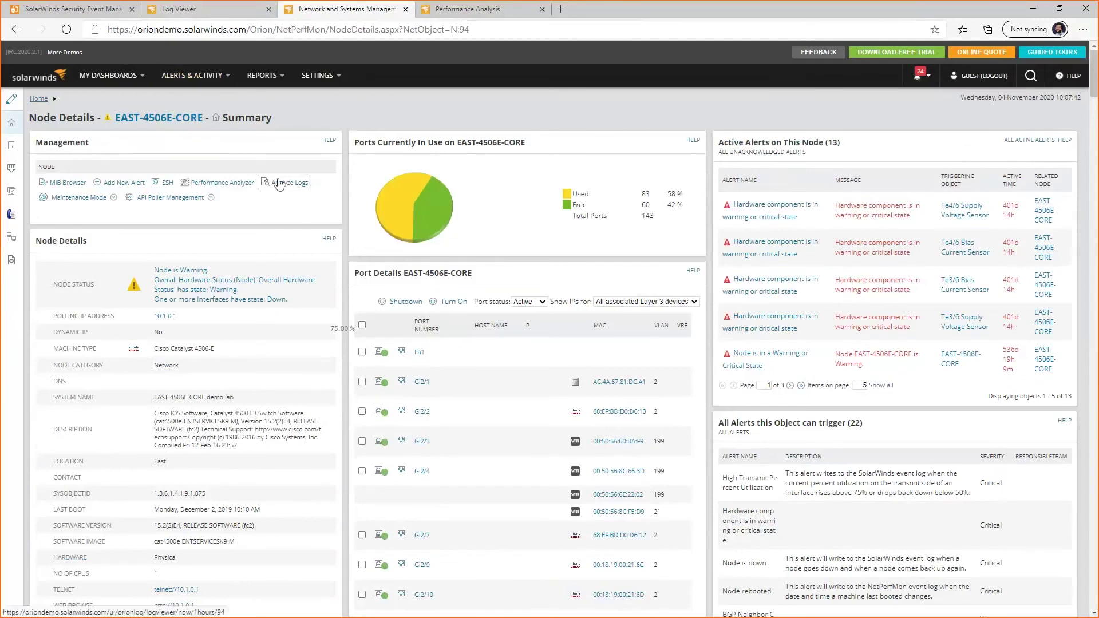
click(198, 15)
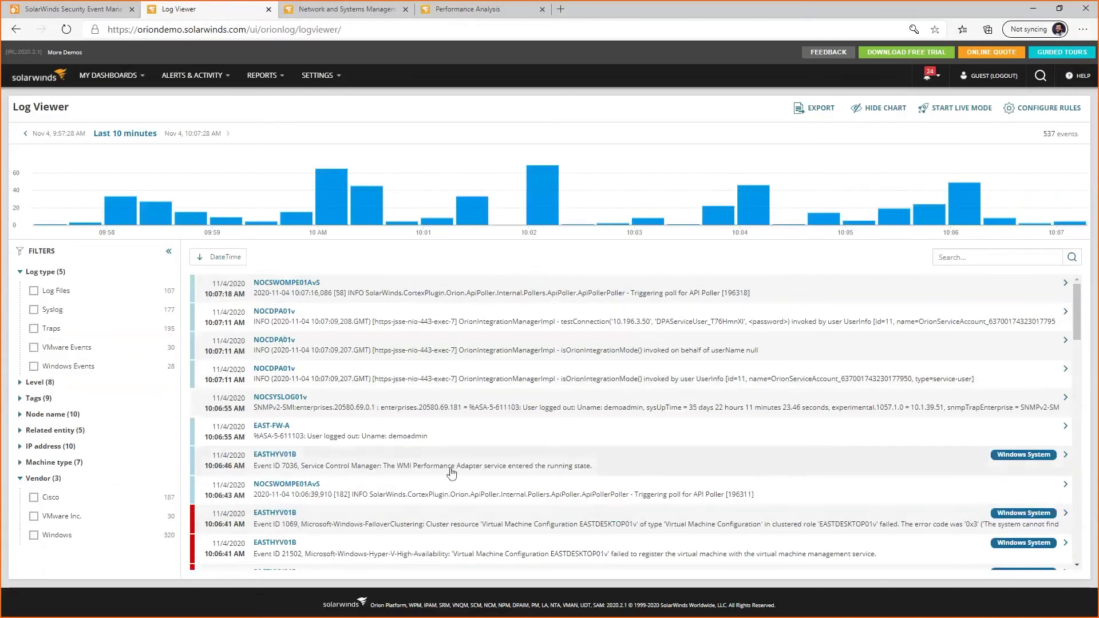
- Open Entry Details for the 10:06:41 EASTHYV01B failover clustering error and scroll through its fields
click(450, 518)
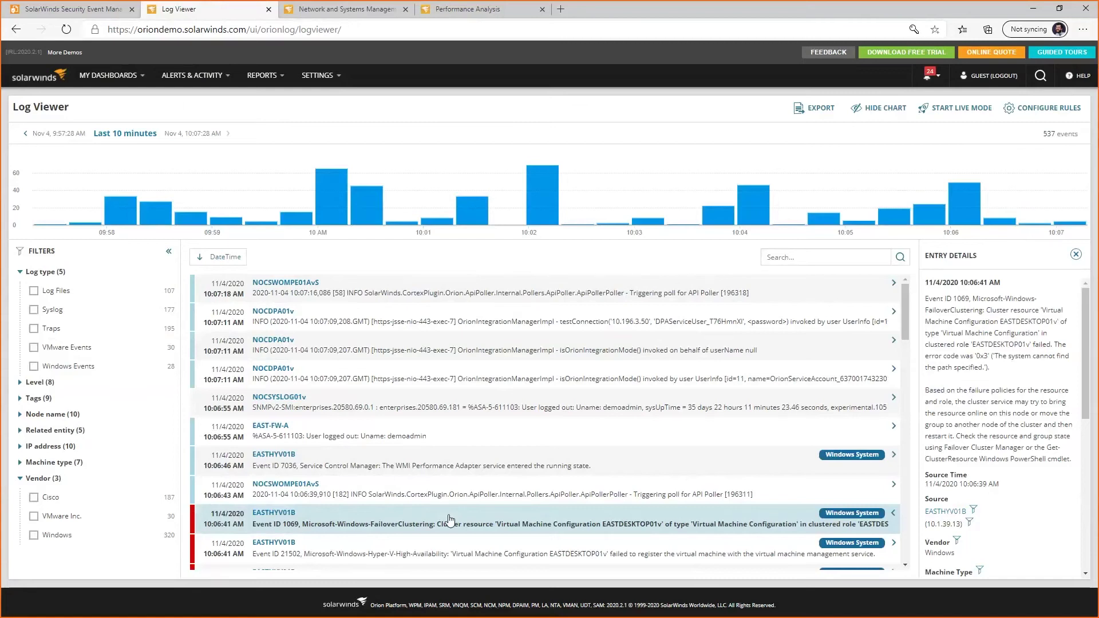
scroll(982, 340, down, 3)
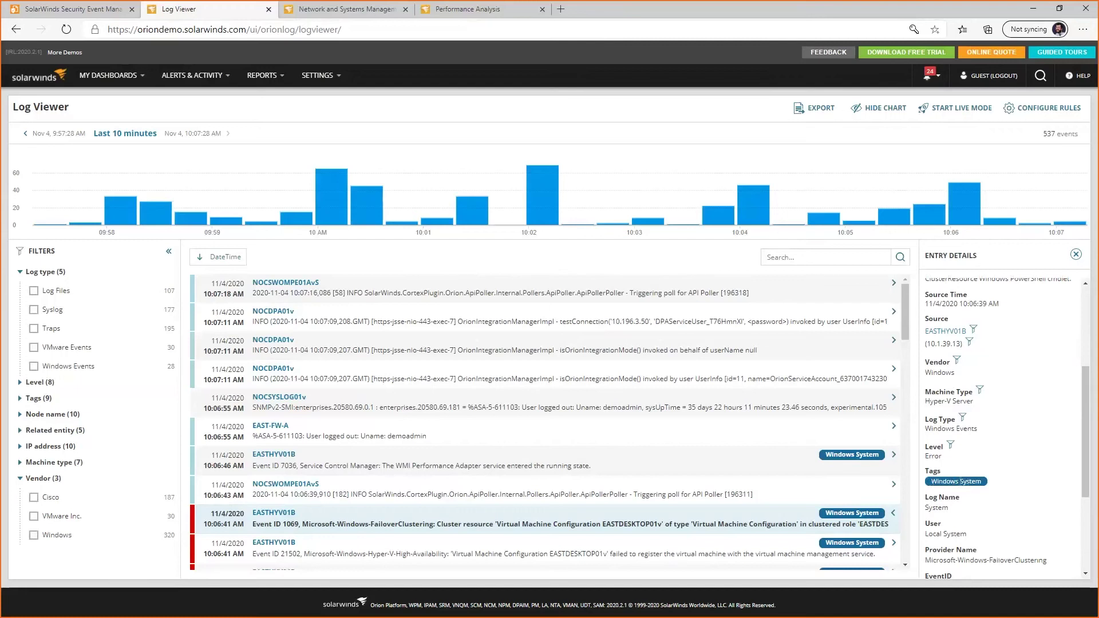
scroll(961, 486, up, 4)
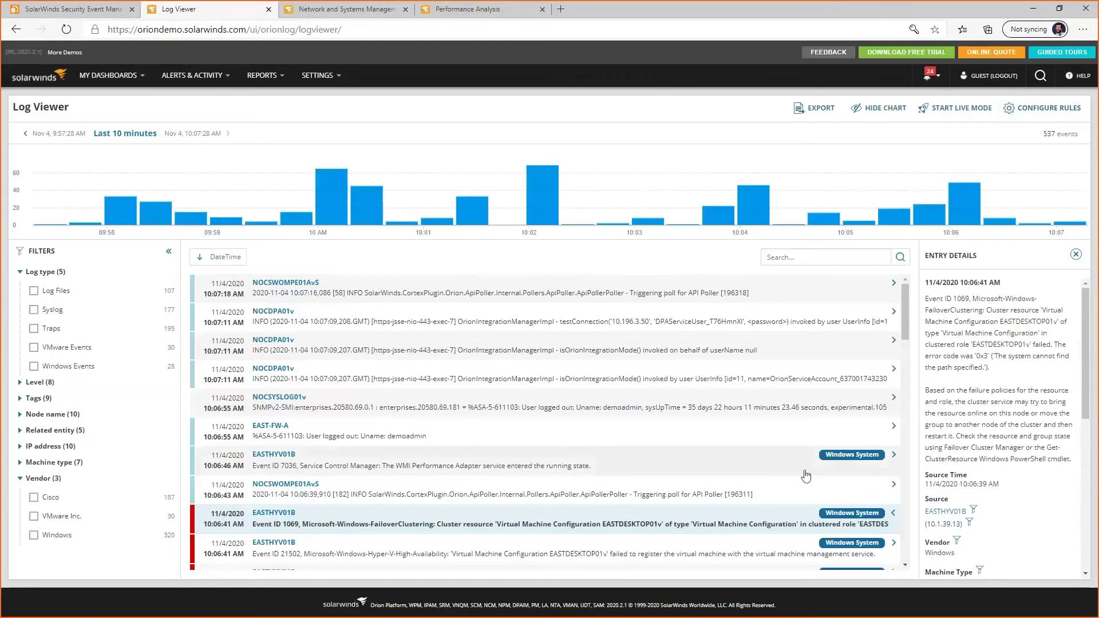
- Filter logs to the Auth Failure tag, view the 10:00:59 EAST-4331-WAN-CUBE entry, then open log processing rules
click(30, 399)
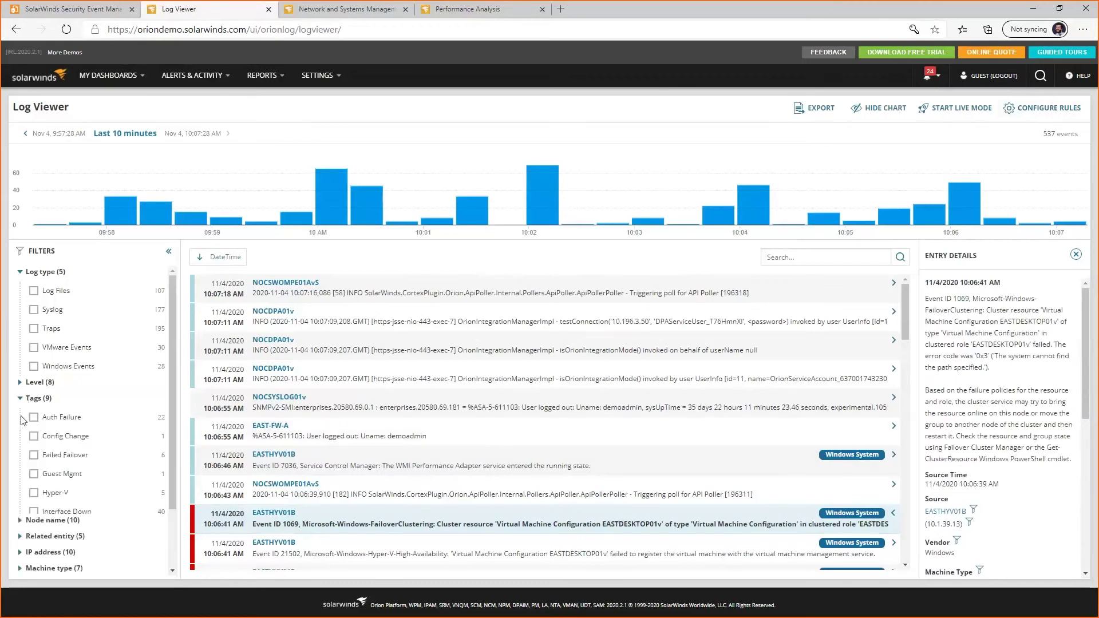
scroll(63, 420, down, 1)
scroll(66, 422, down, 3)
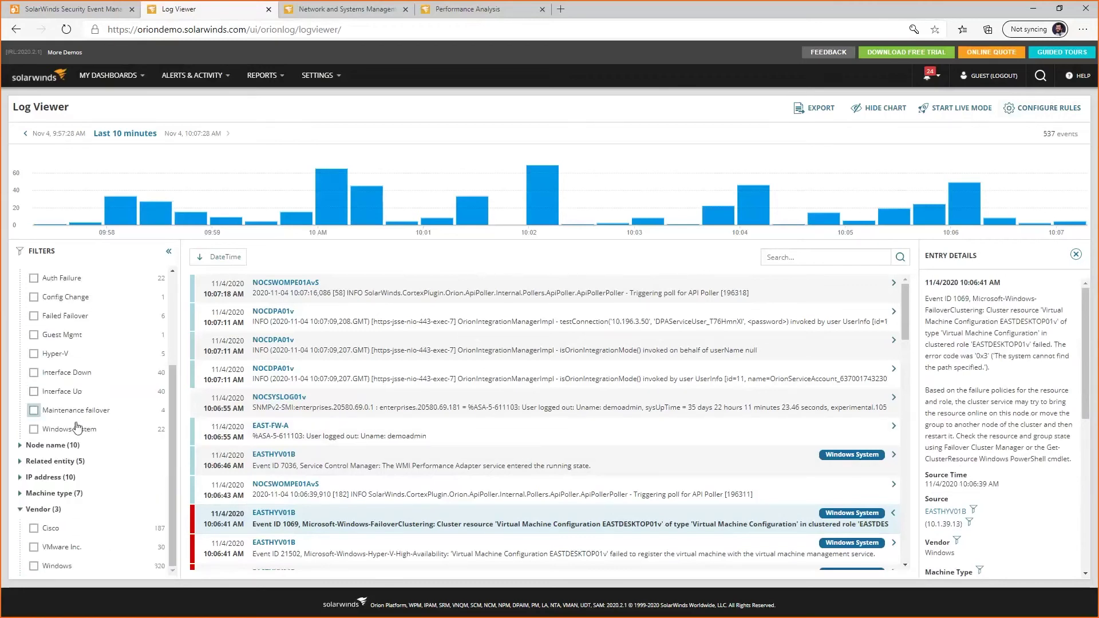
scroll(47, 366, up, 1)
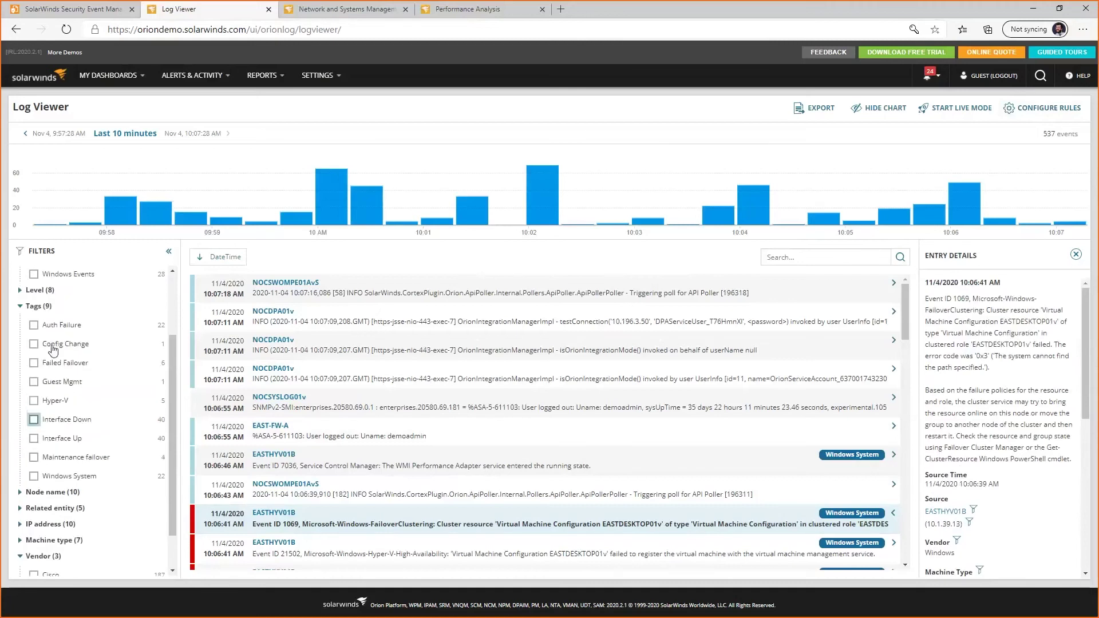
click(34, 325)
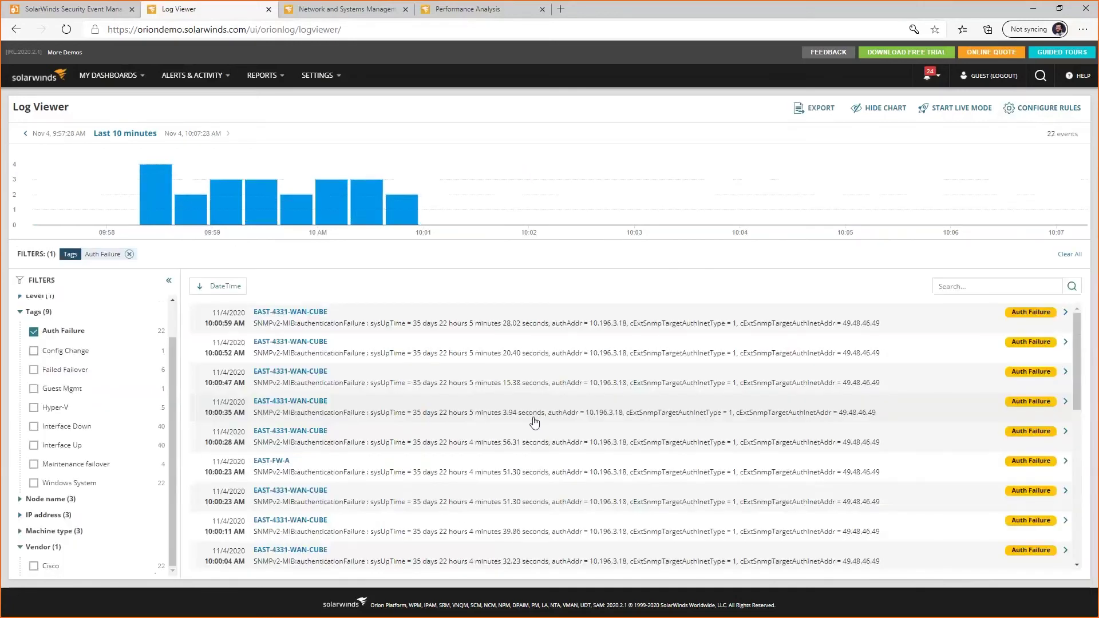
click(874, 326)
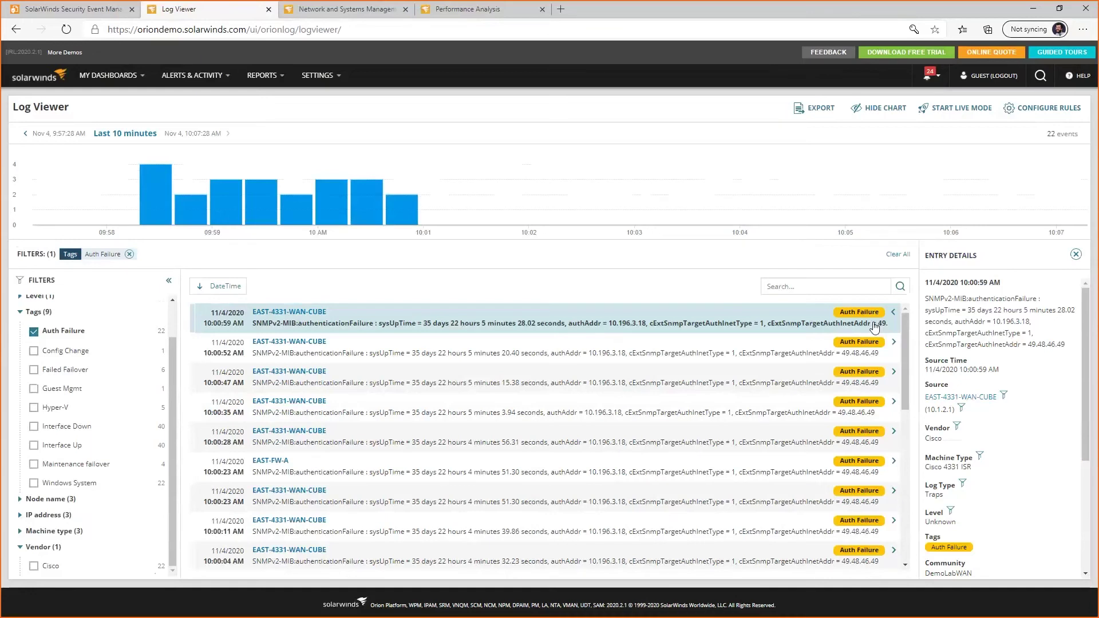
click(1040, 109)
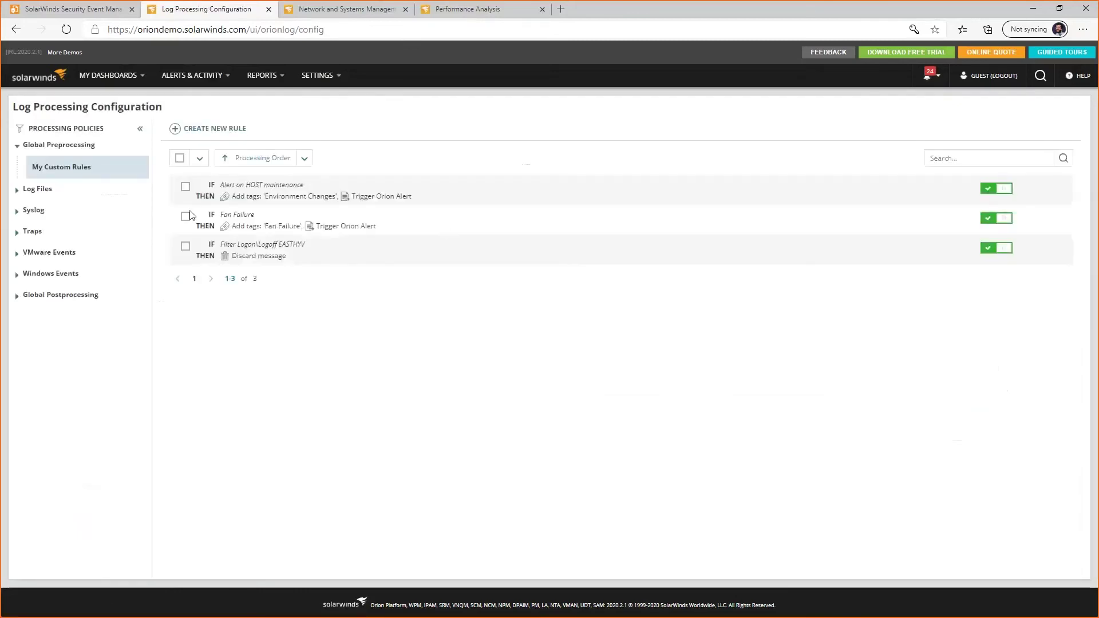
- Edit the Fan Failure rule, checking its Fan.*Failure regex condition, and advance to Actions
click(185, 217)
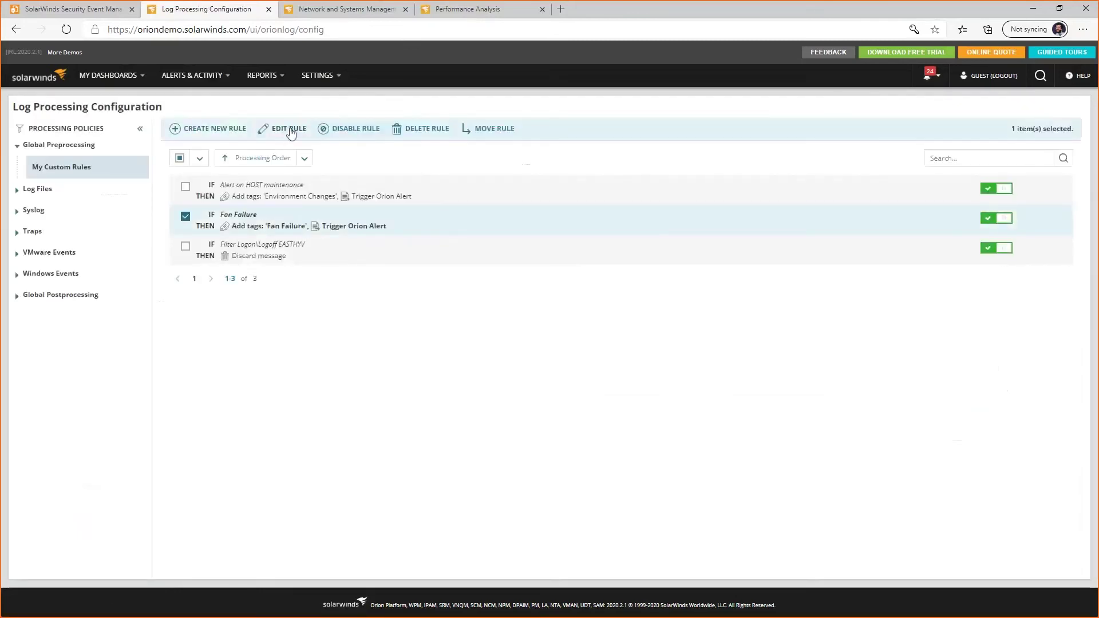
click(290, 128)
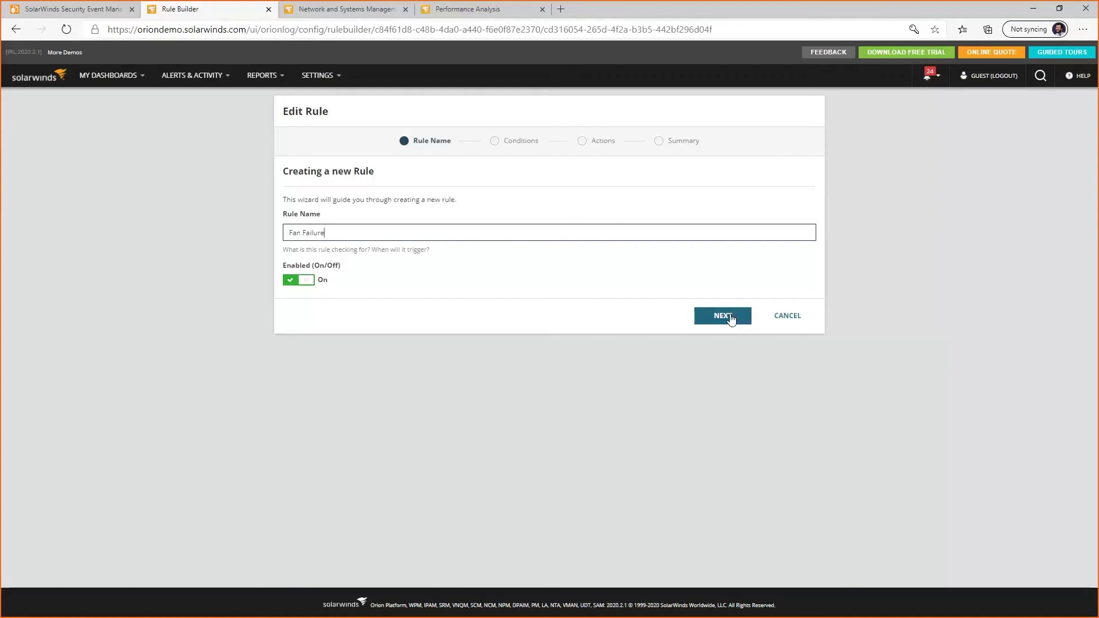
click(722, 316)
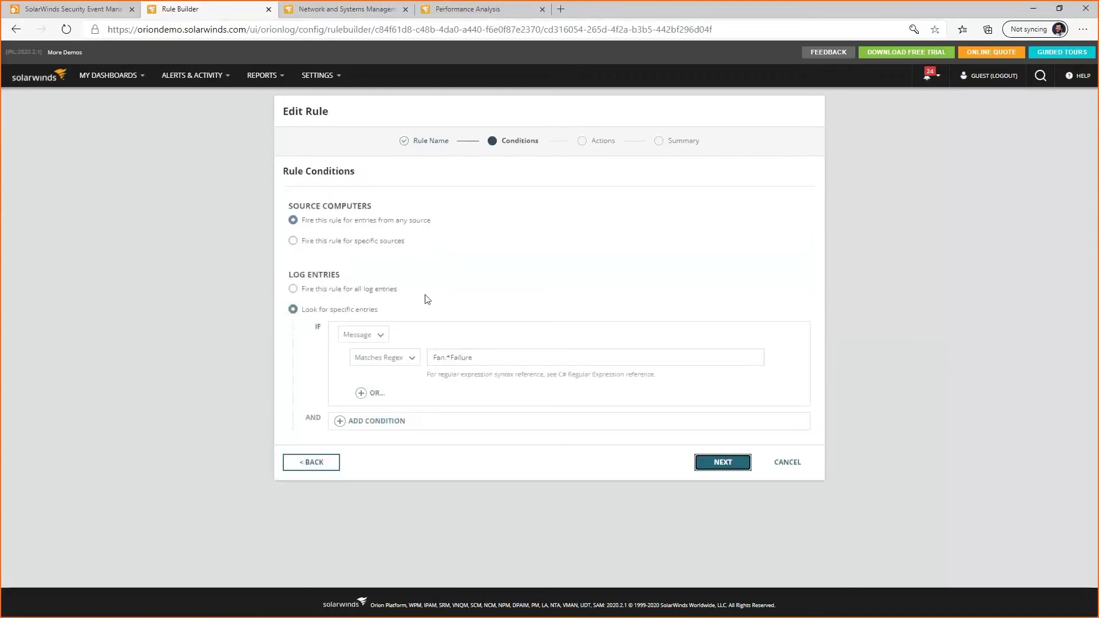
triple_click(452, 357)
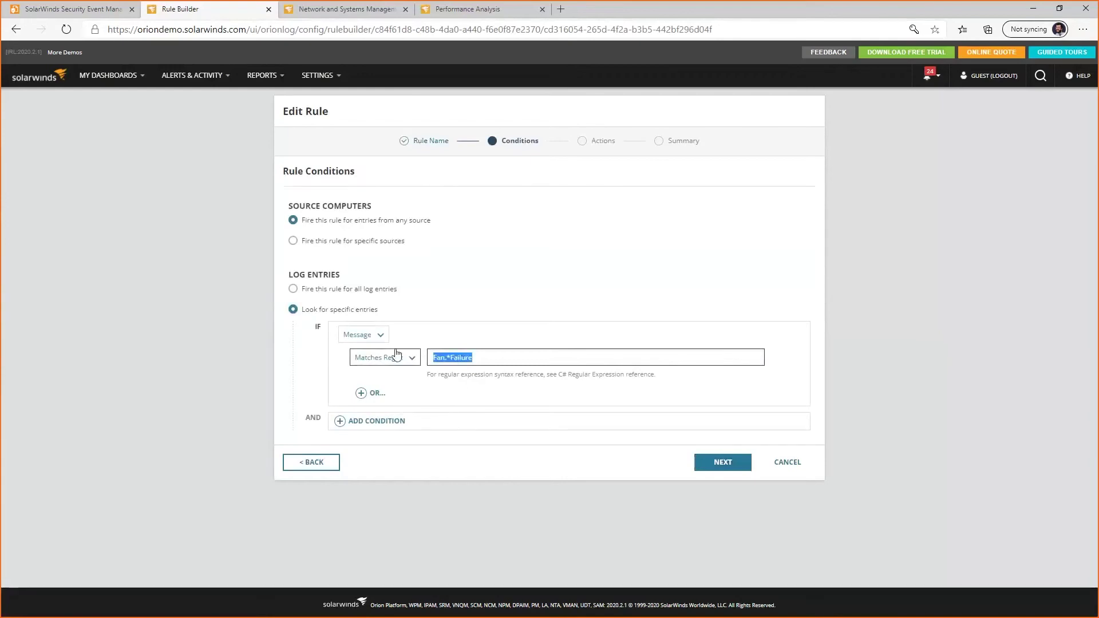
click(720, 464)
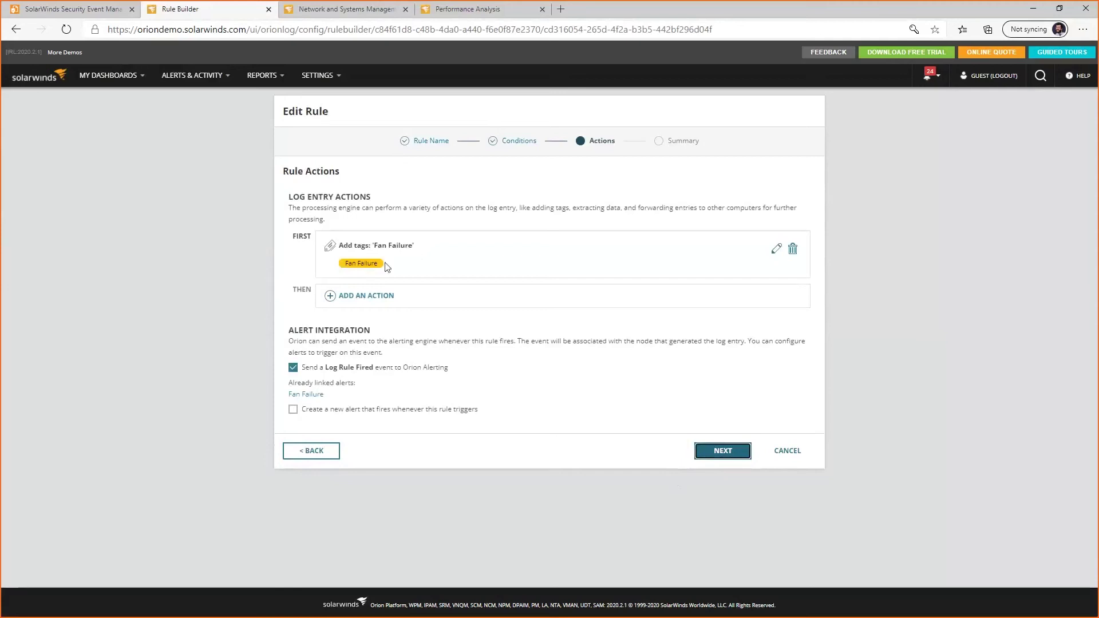
- Inspect the Fan Failure tag action unchanged, then open the linked Fan Failure alert in a new tab
triple_click(346, 264)
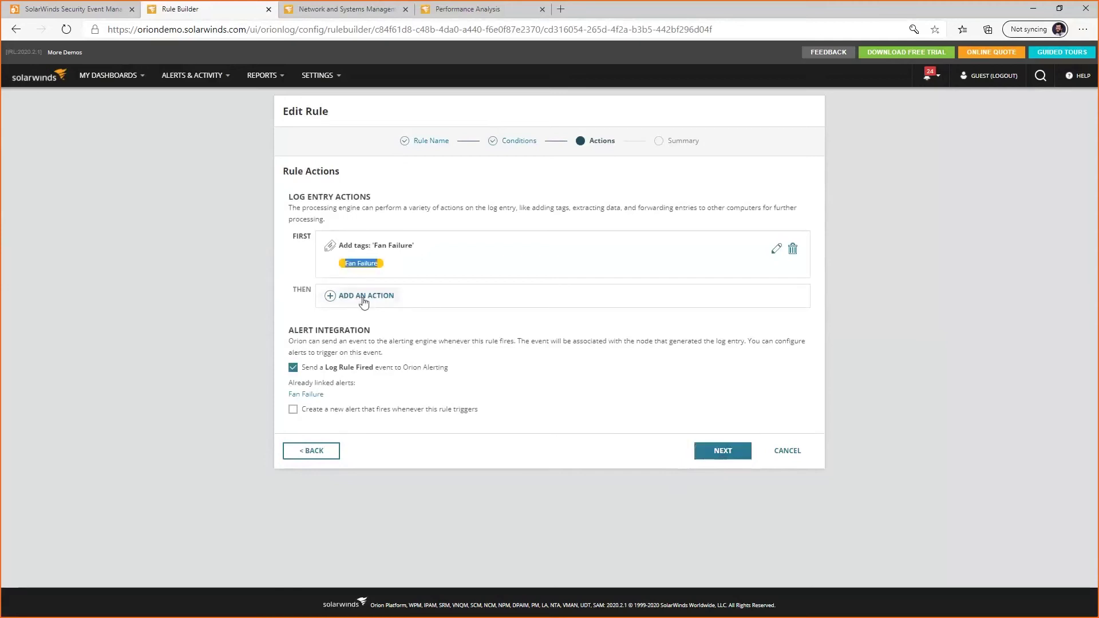
click(777, 252)
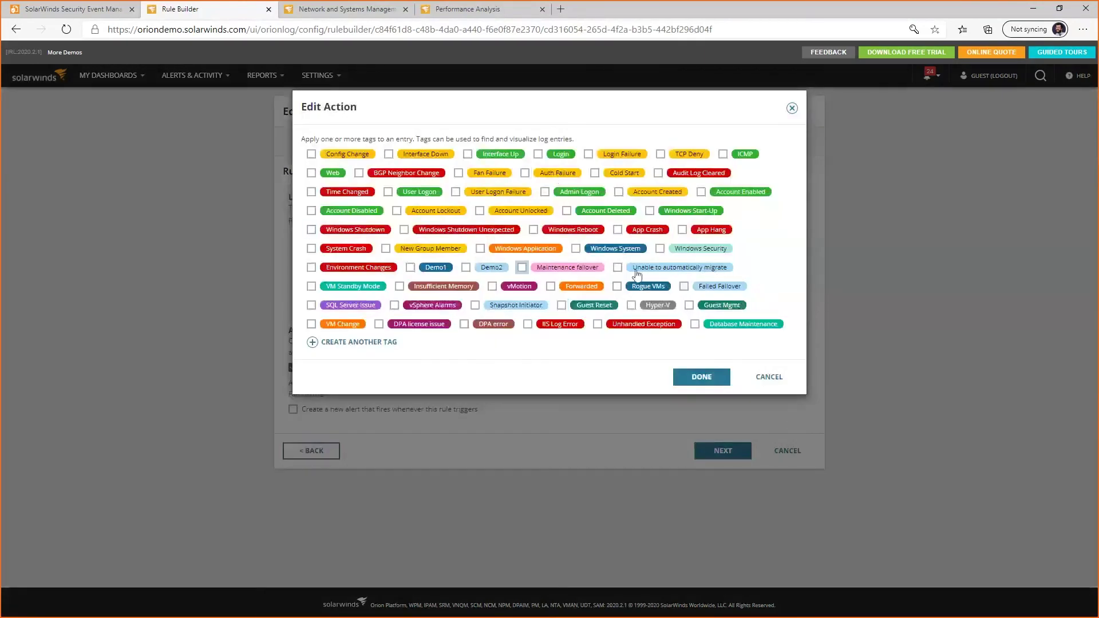
click(771, 379)
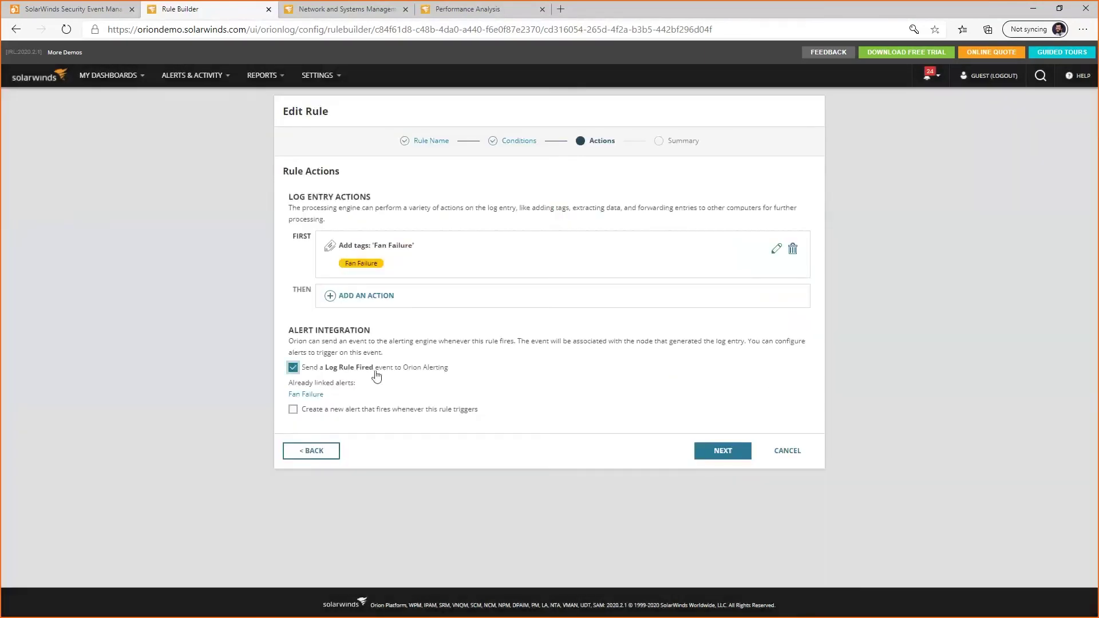
right_click(303, 395)
click(355, 405)
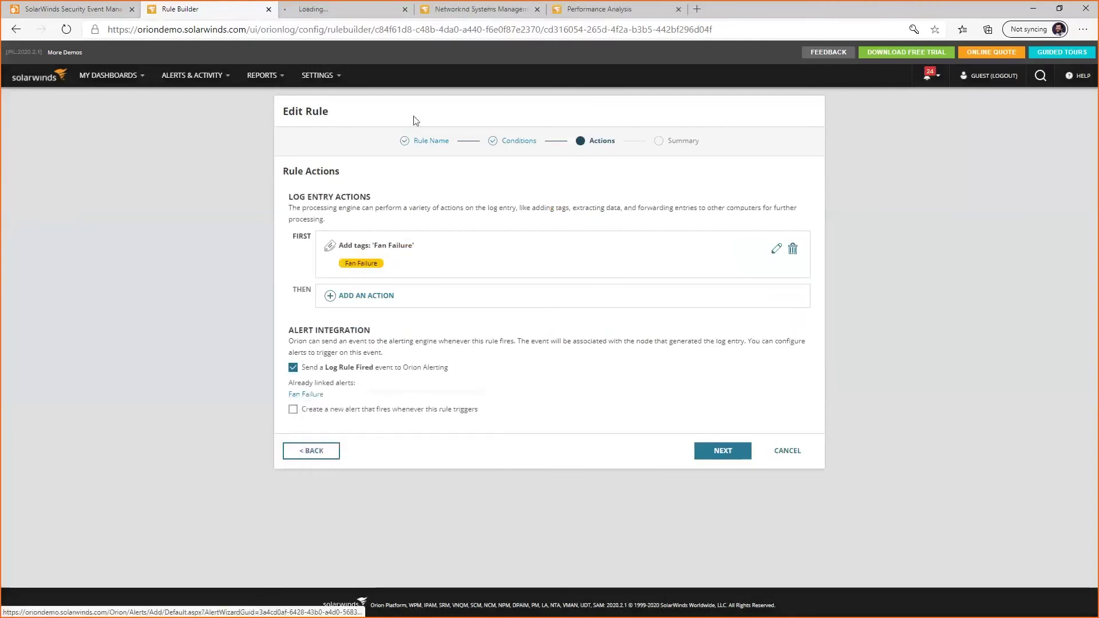
click(338, 13)
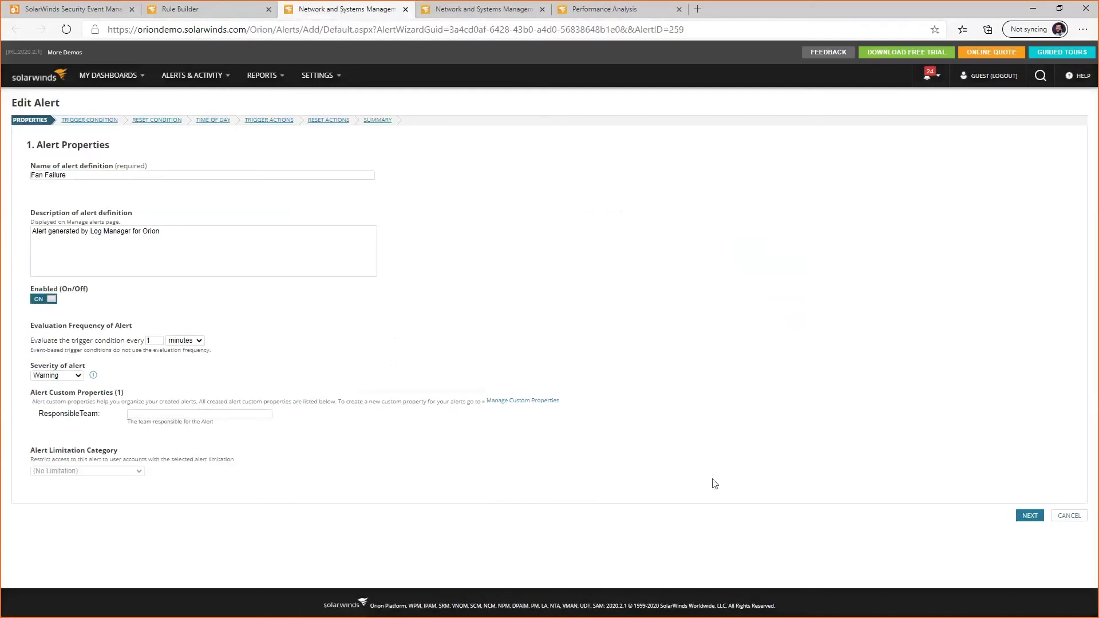
- Move the Fan Failure alert to Trigger Actions and preview NCM and External Program actions without adding one
click(1029, 515)
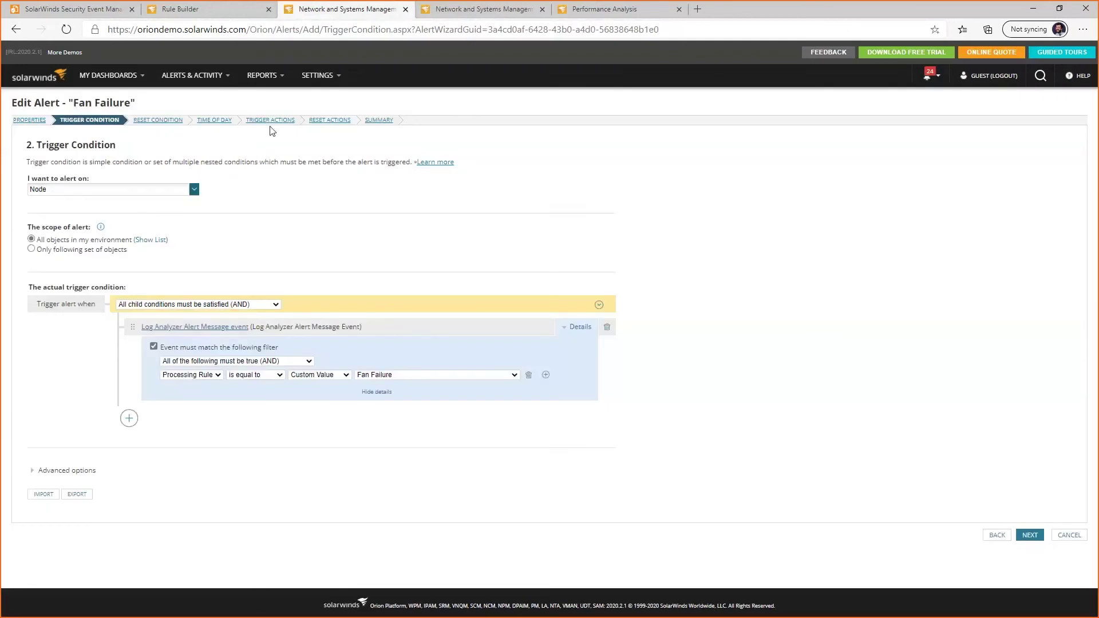
click(270, 120)
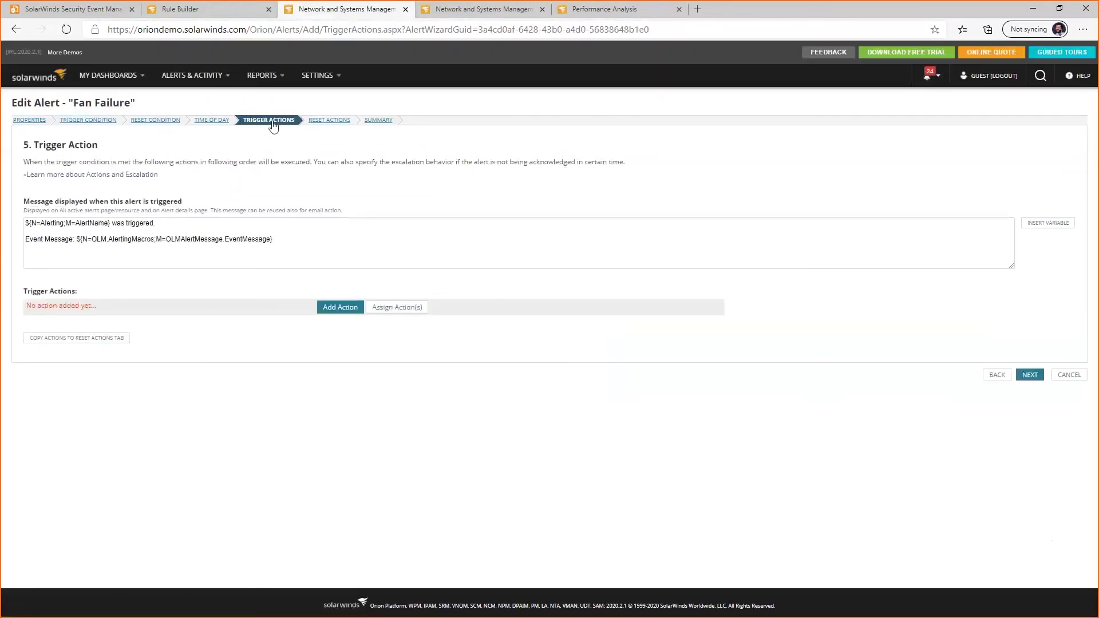
click(319, 308)
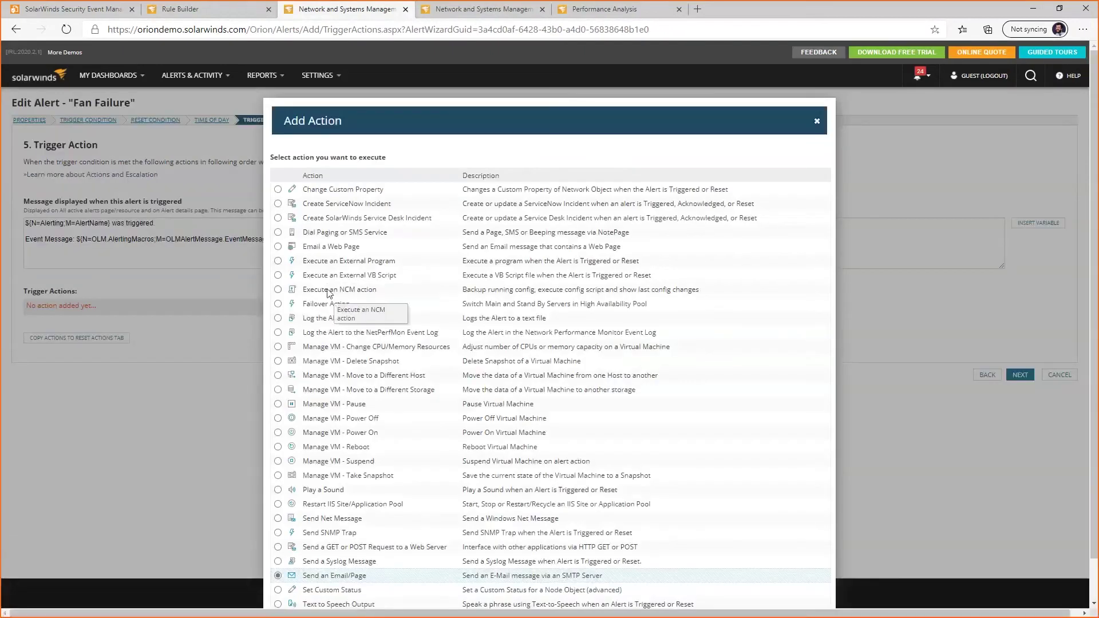
click(332, 290)
scroll(416, 312, down, 1)
scroll(416, 312, down, 1)
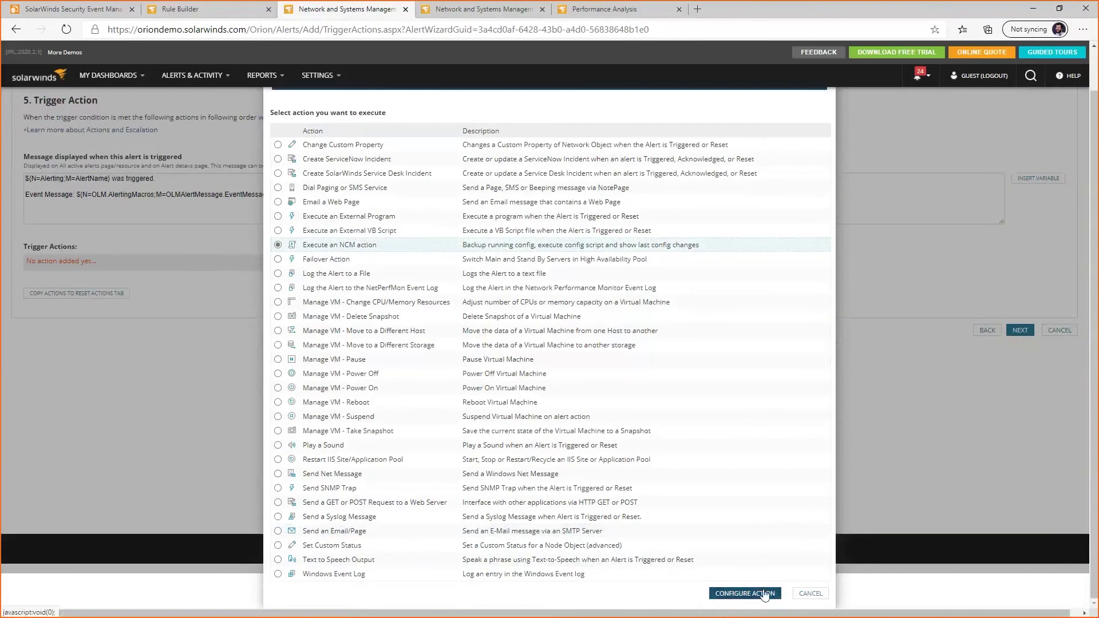
click(362, 217)
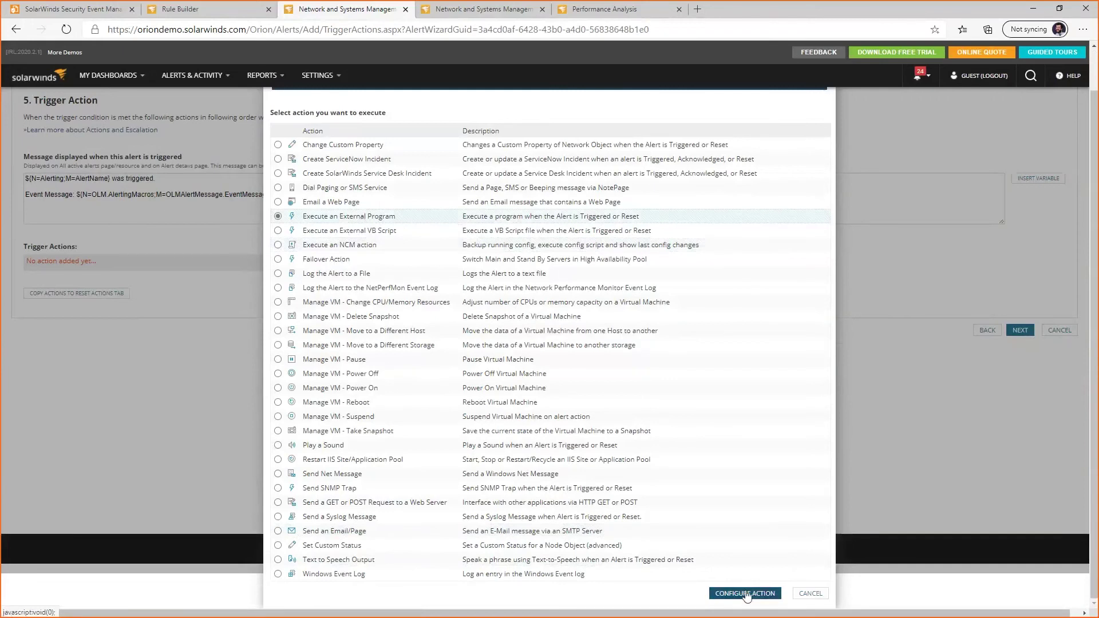
click(810, 594)
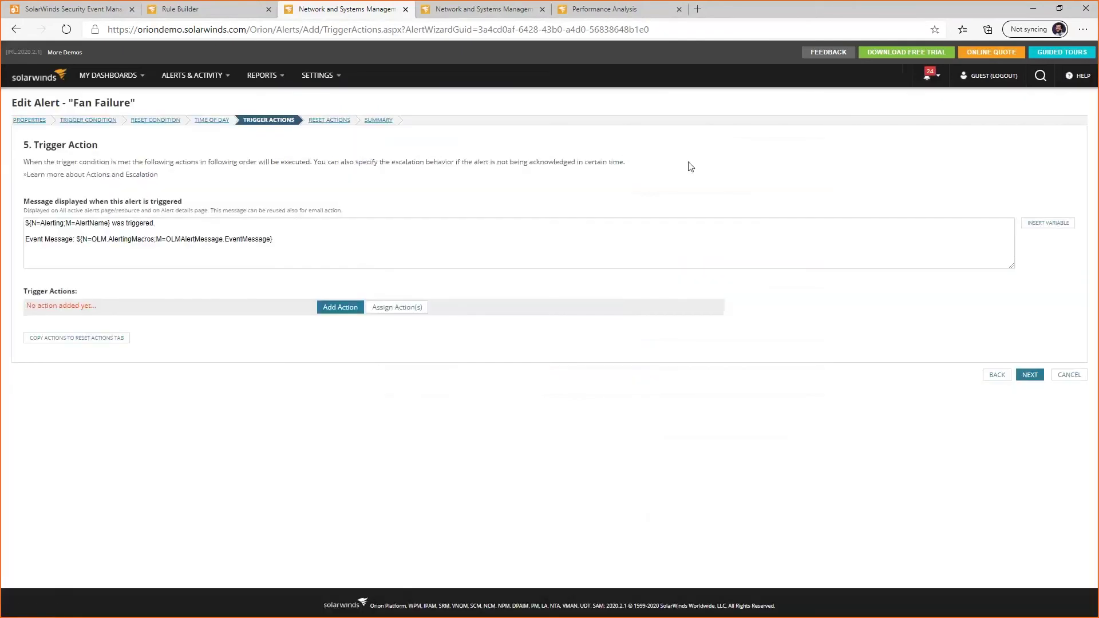
- In PerfStack, expand the Metric Palette and mark a window around 1 November on the Syslog chart
click(651, 10)
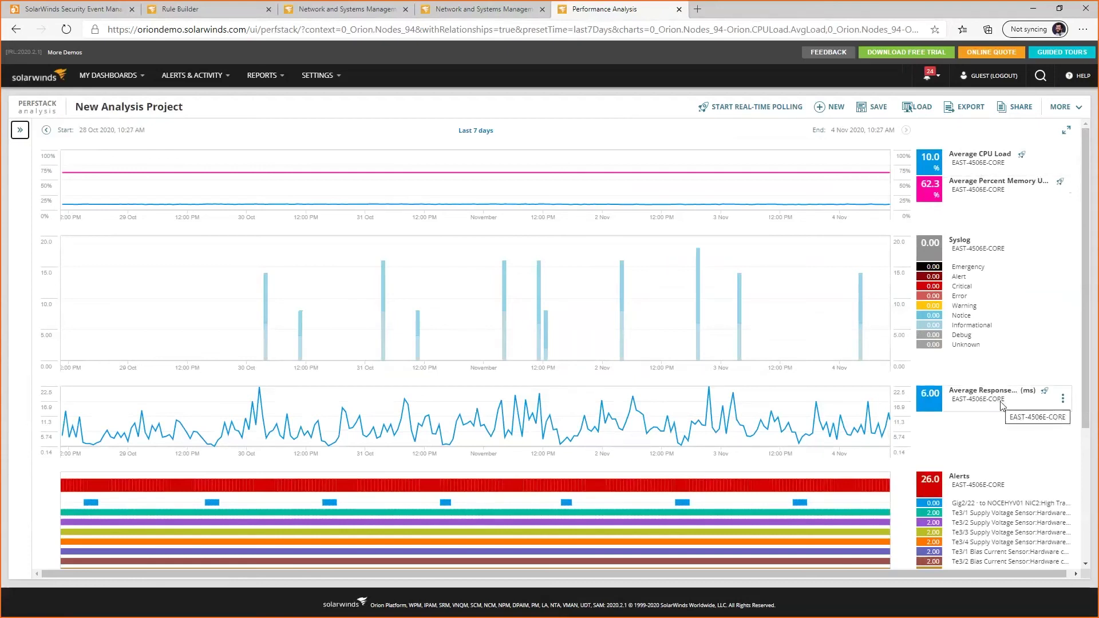
click(20, 131)
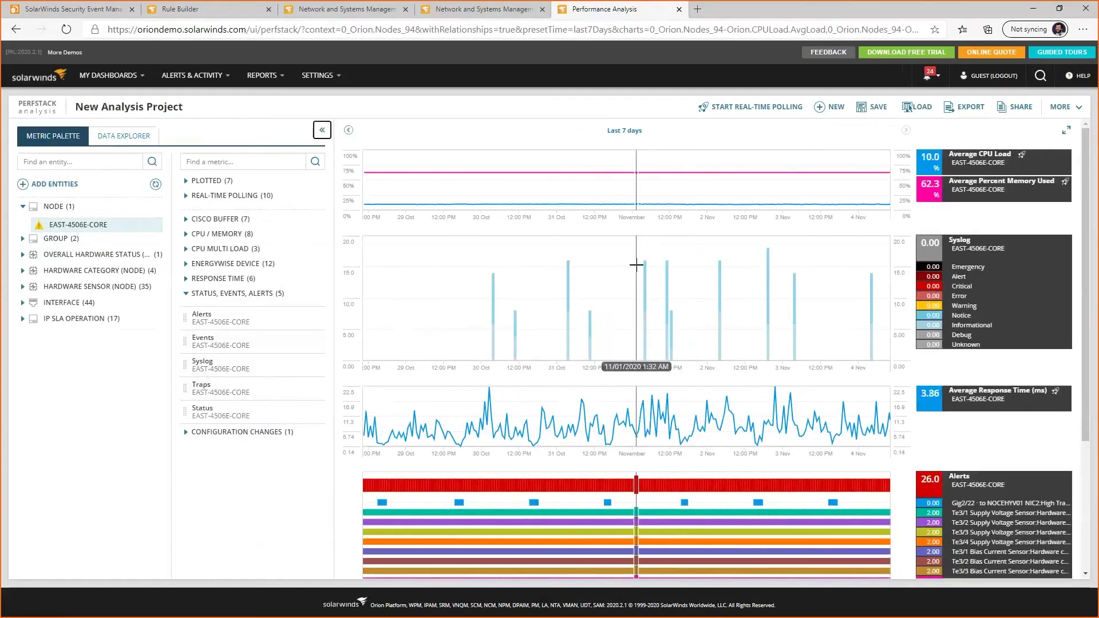
drag(639, 265, 583, 316)
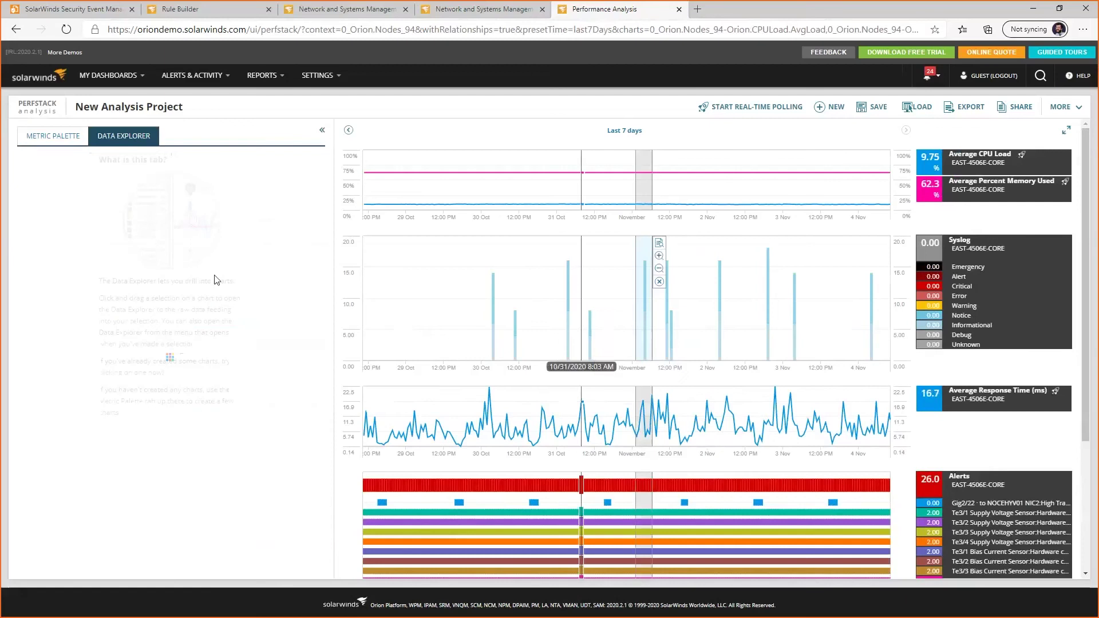
- Expand the second Syslog entry in Data Explorer to see its login-success details
click(23, 224)
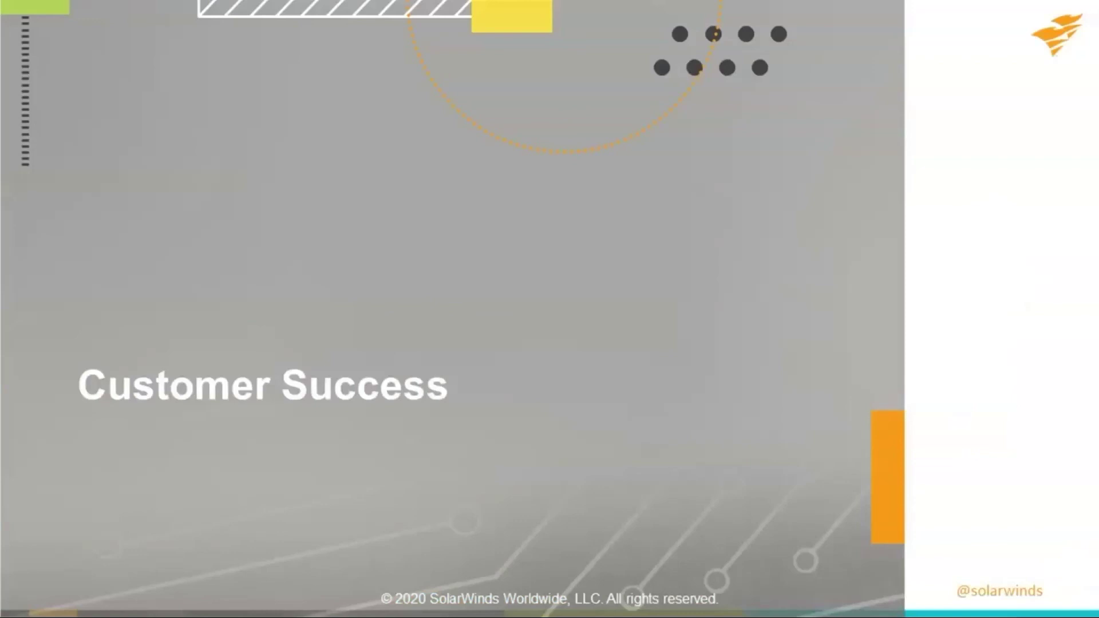
- Advance the slideshow to slide 28, SolarWinds Customer Portal
key(Right)
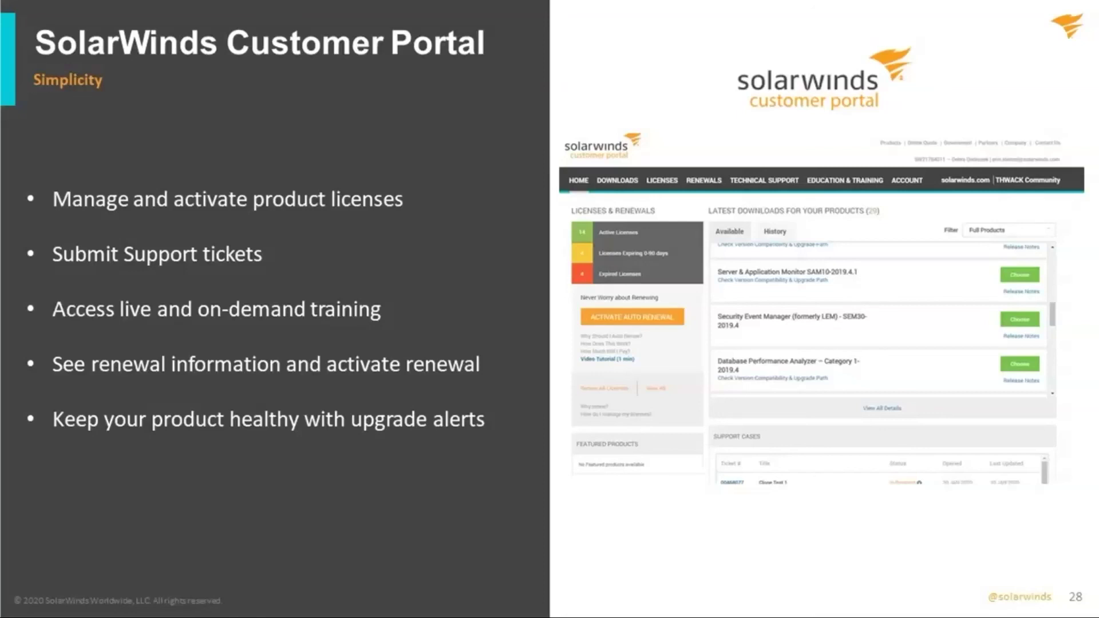
- Advance the slideshow to the 'SolarWinds Success Center' slide listing 20,000+ articles, release notes and guides
key(Right)
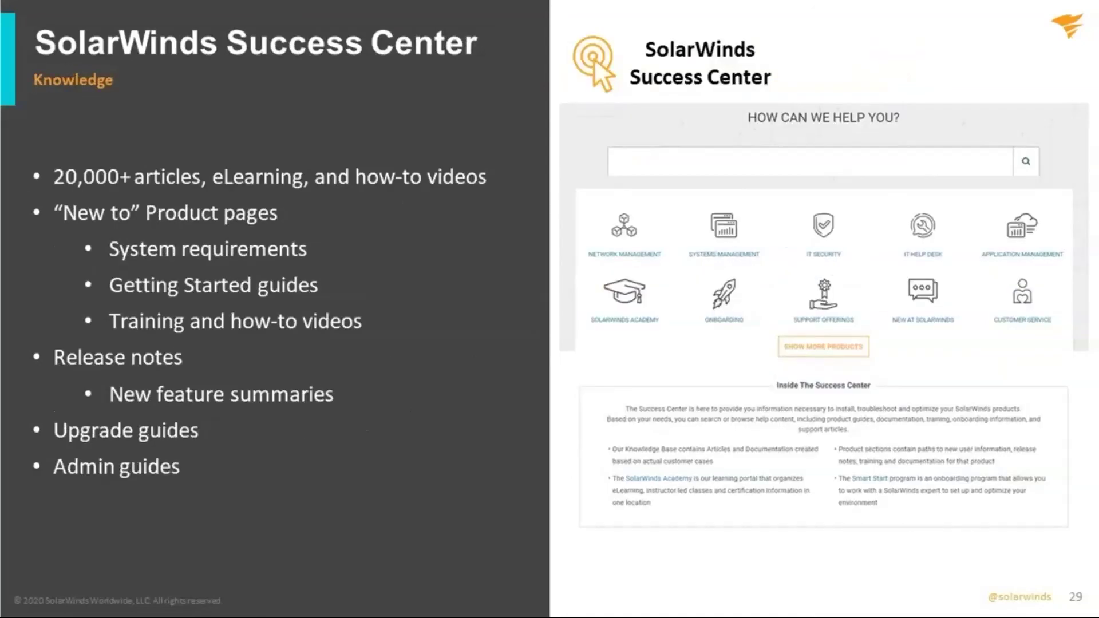